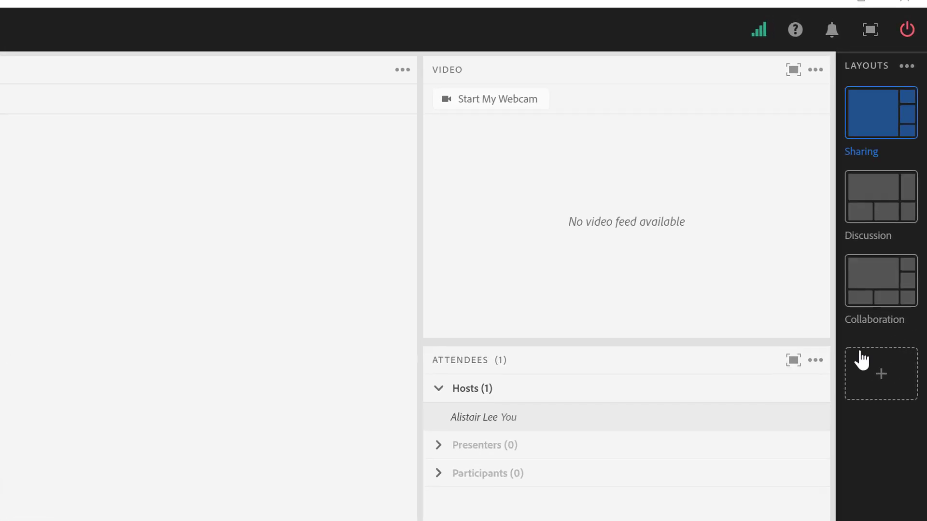
Create a new blank layout named "Webinar Lobby"
{"action": "left_click", "coordinate": [874, 401]}
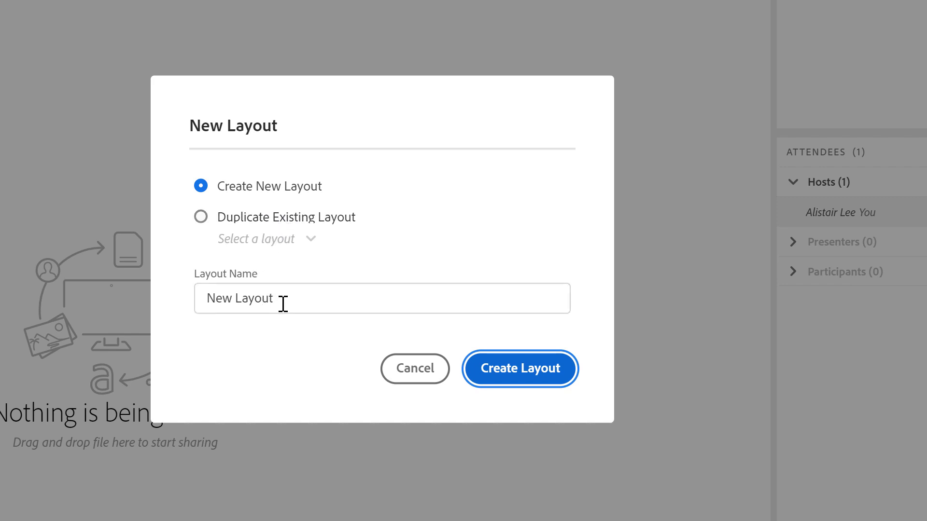
{"action": "left_click_drag", "start_coordinate": [282, 303], "coordinate": [199, 302]}
{"action": "type", "text": "Webinar Lobby"}
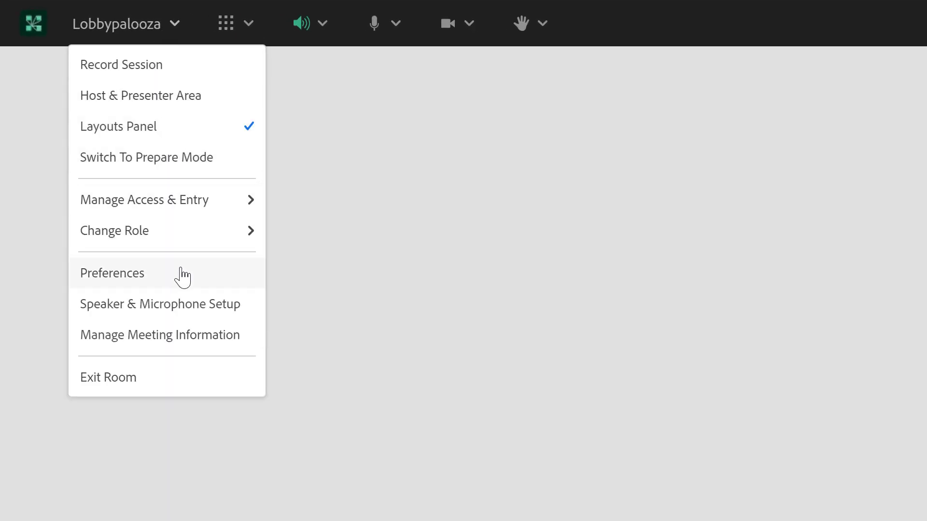
Set the room background to the custom image Green-Blue-PoweredBy.jpg with Bottom Left alignment in the general preferences
{"action": "left_click", "coordinate": [178, 275]}
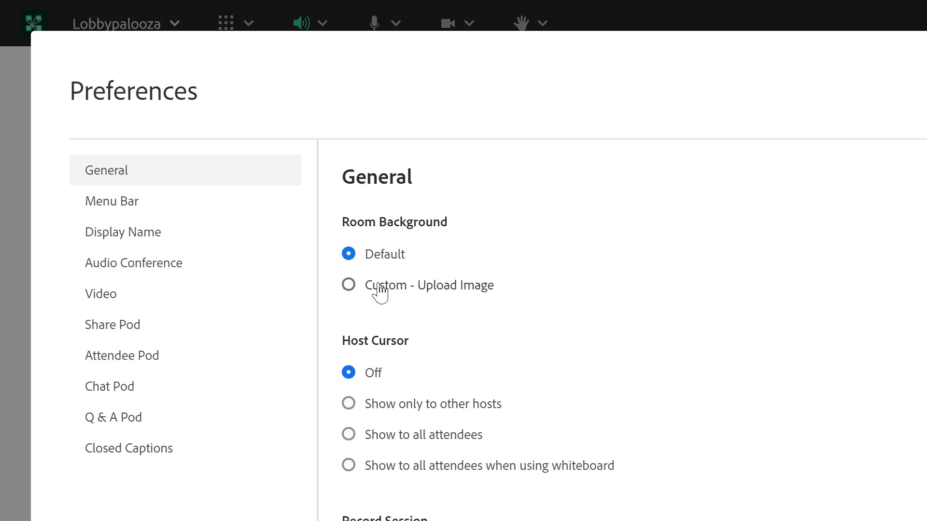
{"action": "left_click", "coordinate": [379, 286]}
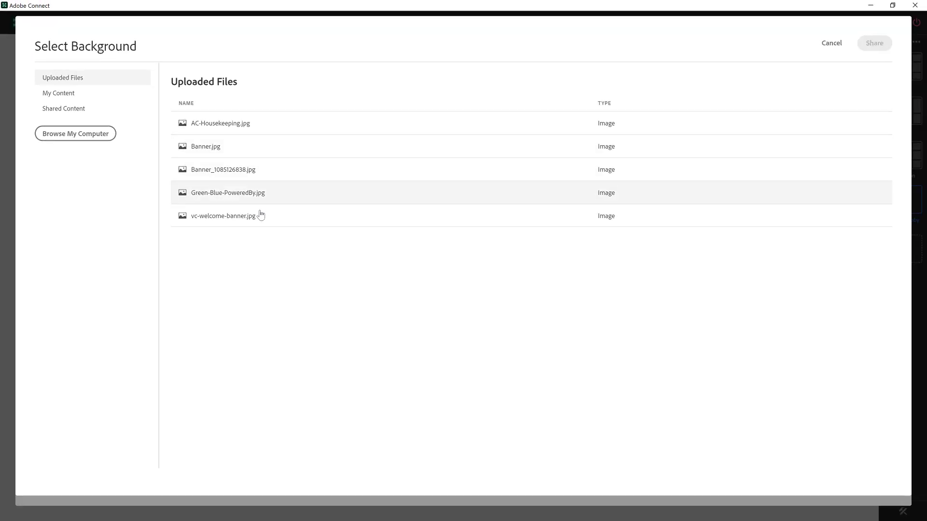
{"action": "left_click", "coordinate": [249, 218]}
{"action": "left_click", "coordinate": [245, 196]}
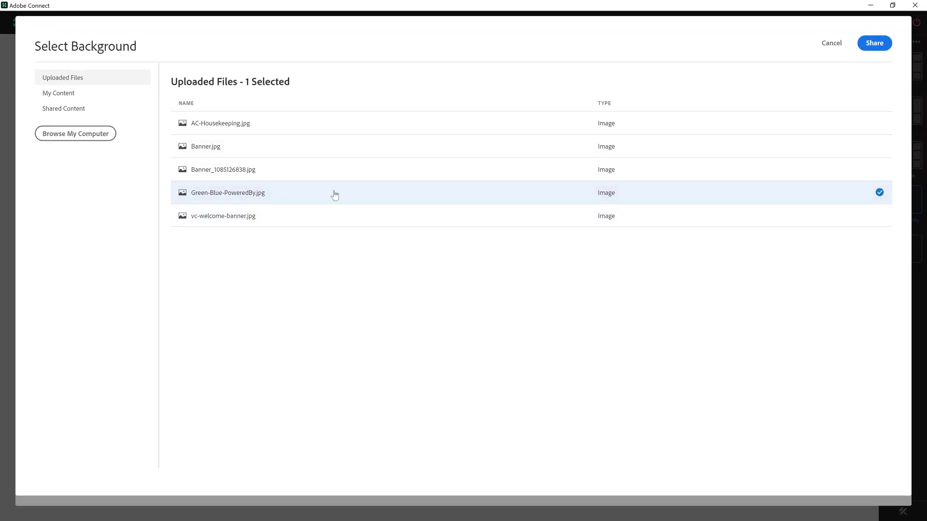
{"action": "left_click", "coordinate": [883, 42]}
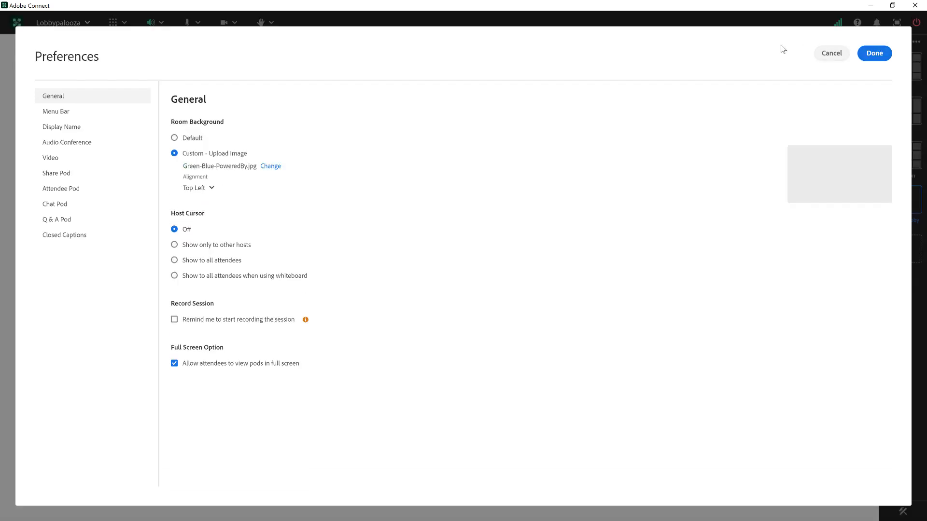
{"action": "left_click", "coordinate": [202, 191]}
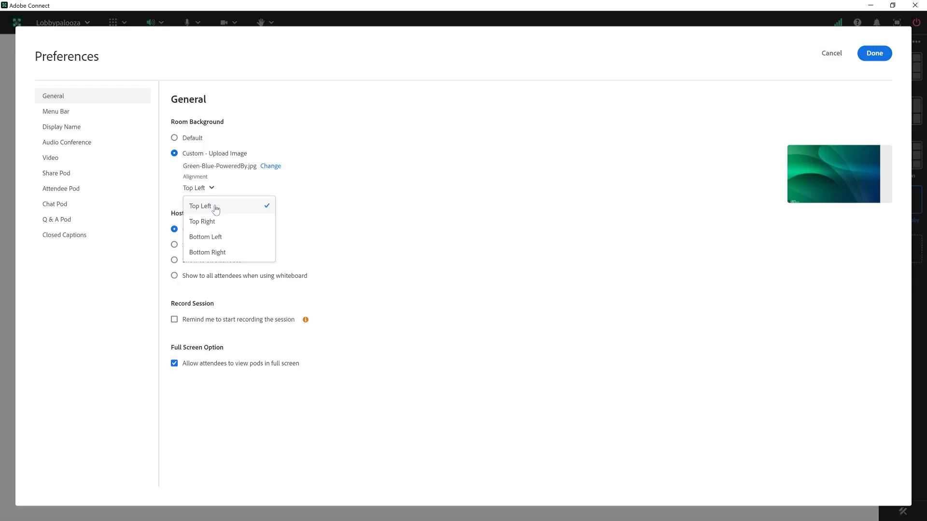
{"action": "left_click", "coordinate": [201, 237]}
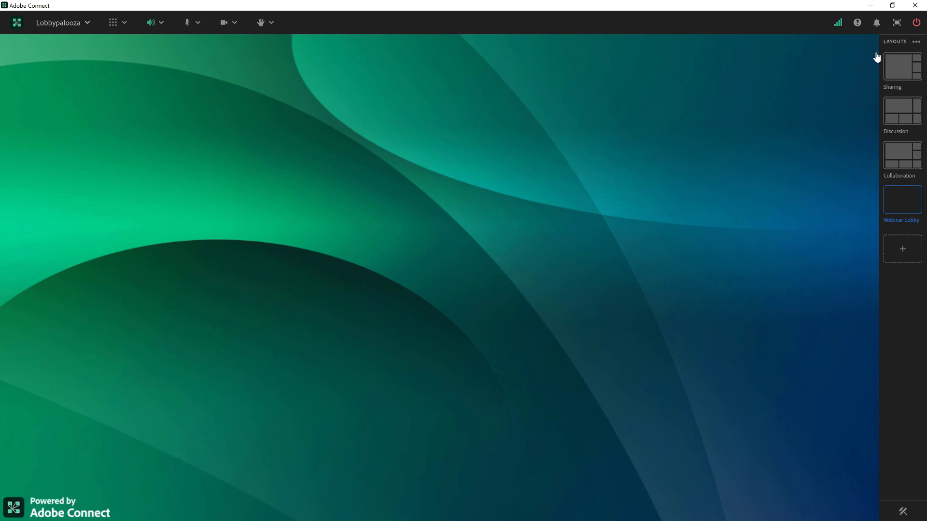
Add a new Share pod and shrink it to a small pod in the layout's upper-left corner
{"action": "left_click", "coordinate": [124, 24]}
{"action": "mouse_move", "coordinate": [124, 39]}
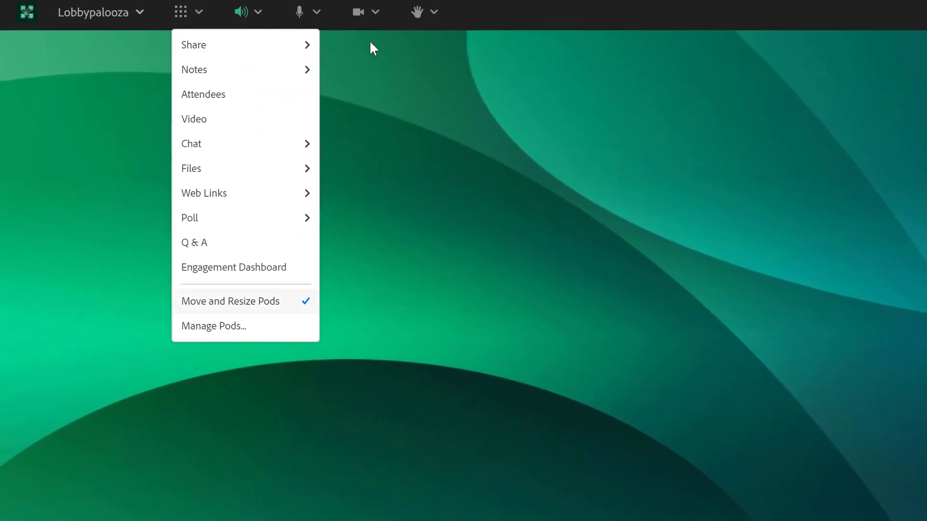
{"action": "left_click", "coordinate": [382, 49]}
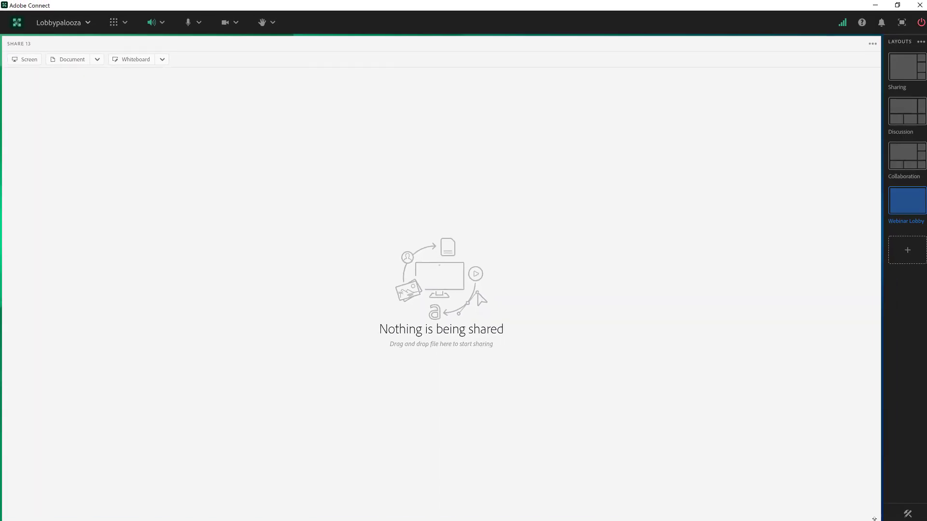
{"action": "left_click_drag", "start_coordinate": [875, 519], "coordinate": [194, 195]}
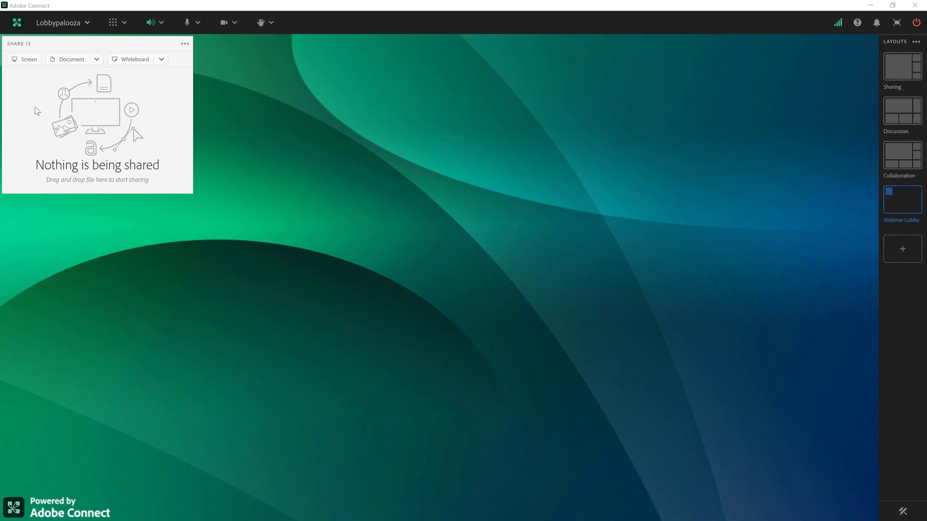
Share countdown.zip from File Explorer's Lobby folder in the small Share pod
{"action": "left_click_drag", "start_coordinate": [401, 10], "coordinate": [489, 62]}
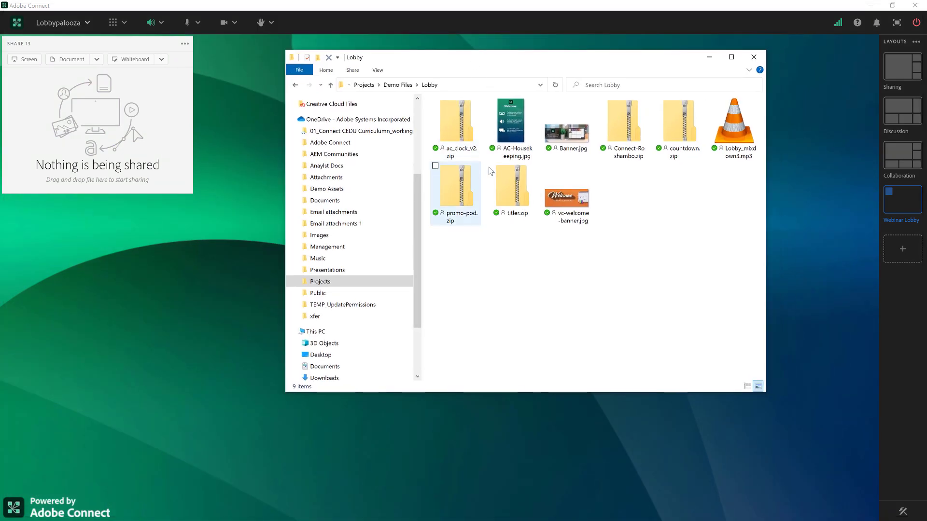
{"action": "left_click", "coordinate": [668, 142]}
{"action": "left_click_drag", "start_coordinate": [669, 142], "coordinate": [66, 118]}
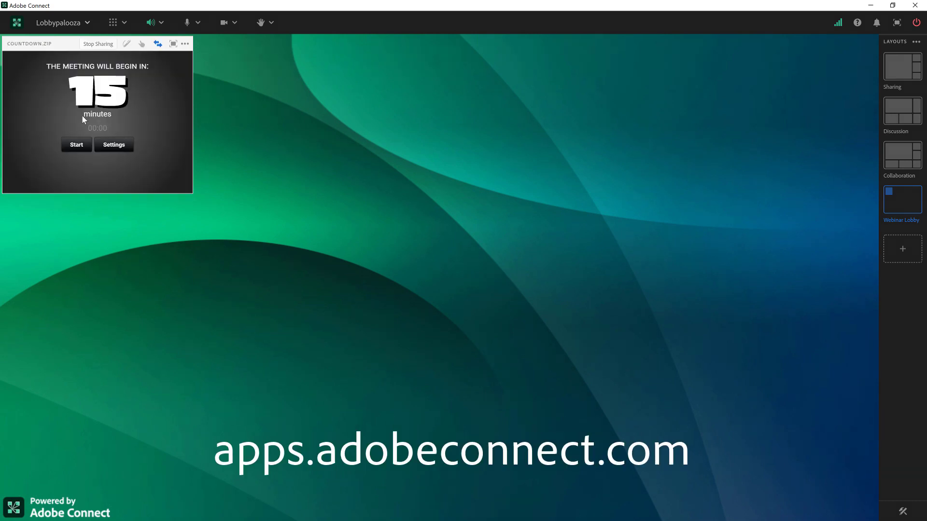
Set the countdown timer's color to Blue and start the 15-minute countdown
{"action": "left_click", "coordinate": [114, 145]}
{"action": "left_click", "coordinate": [110, 120]}
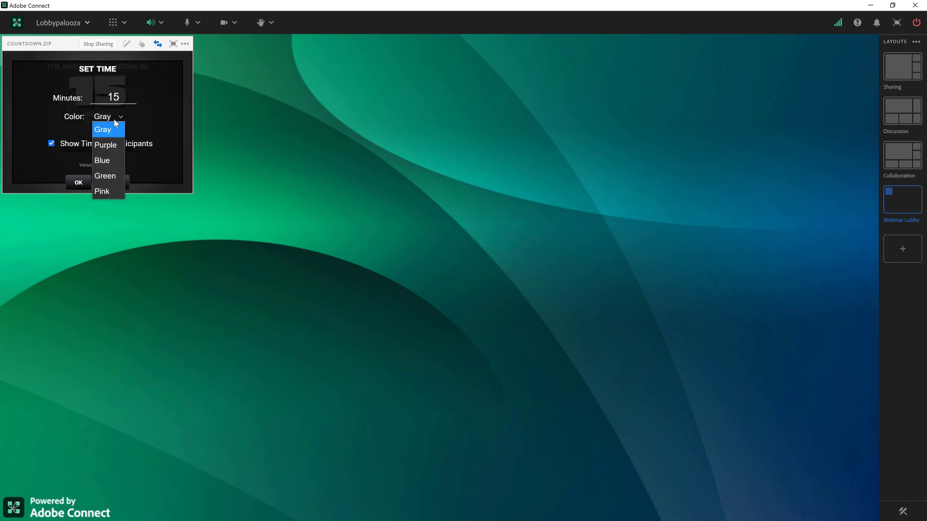
{"action": "left_click", "coordinate": [119, 164]}
{"action": "left_click", "coordinate": [82, 182]}
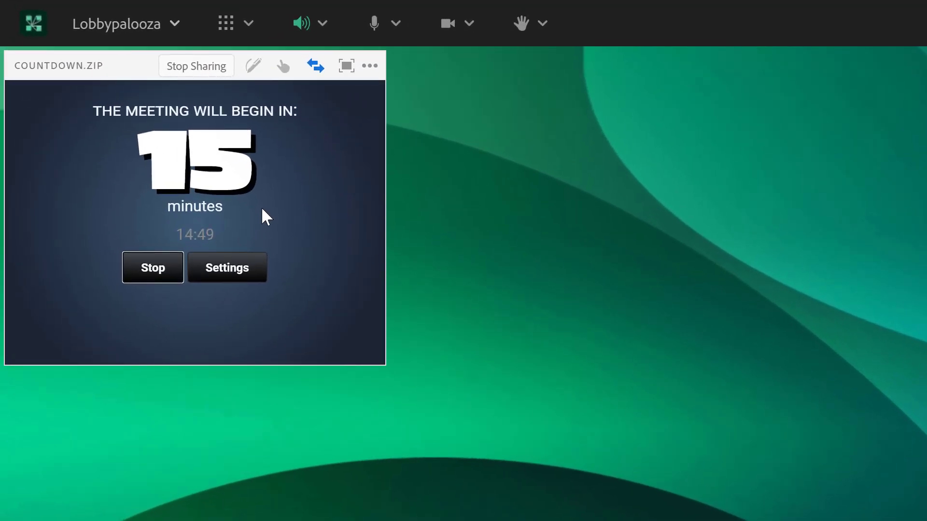
Add a new Chat pod, reduce its size and place it directly beneath the countdown pod
{"action": "left_click", "coordinate": [250, 23]}
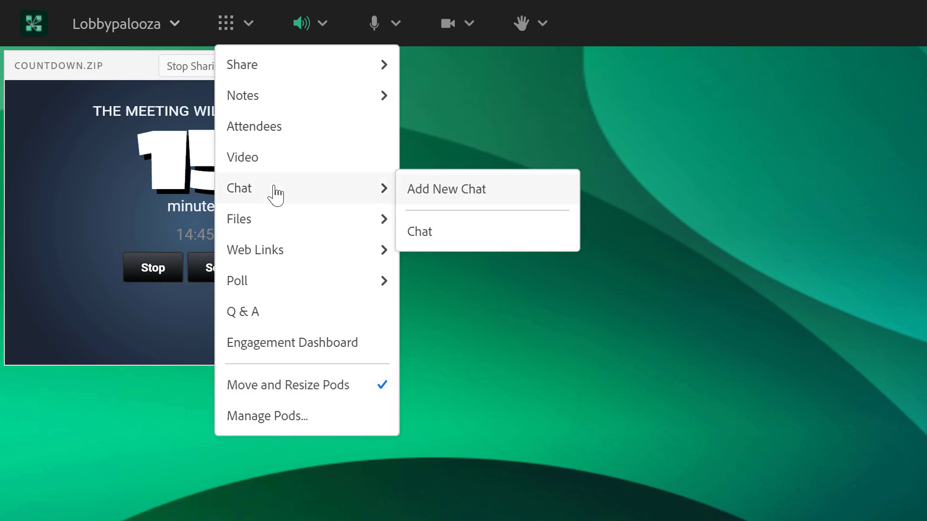
{"action": "left_click", "coordinate": [451, 188]}
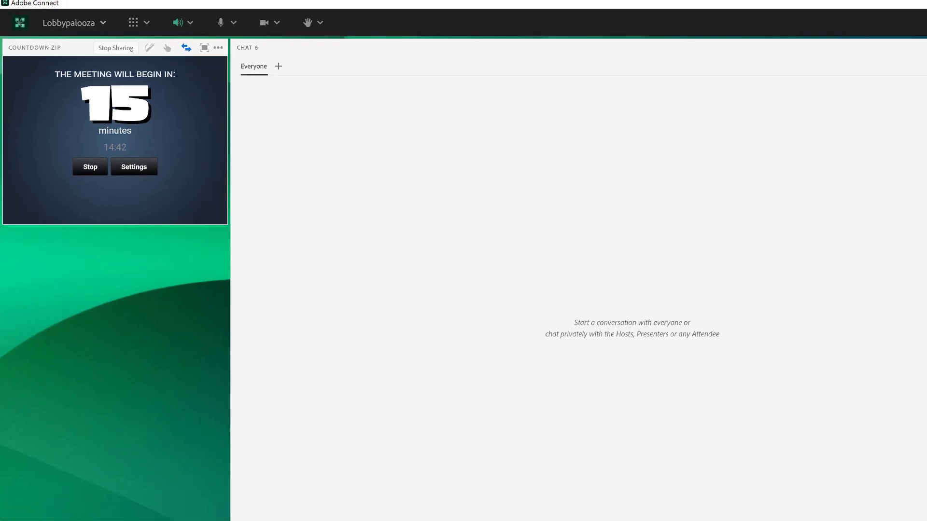
{"action": "left_click_drag", "start_coordinate": [865, 40], "coordinate": [422, 289]}
{"action": "left_click_drag", "start_coordinate": [270, 285], "coordinate": [103, 210]}
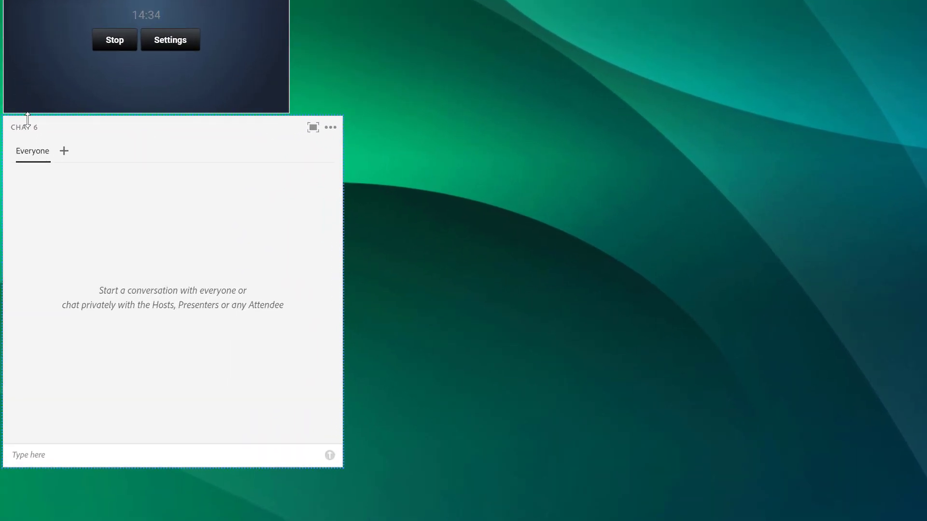
Rename the new Chat pod "WHERE ARE YOU JOINING FROM TODAY?" and narrow it to the countdown pod's width
{"action": "double_click", "coordinate": [25, 127]}
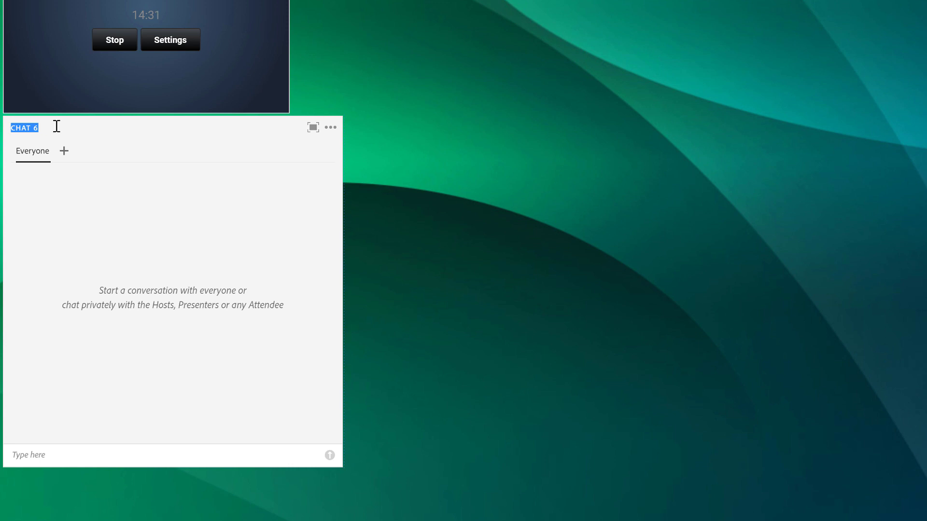
{"action": "type", "text": "WHERE ARE YOU JOINING FROM TODAY?"}
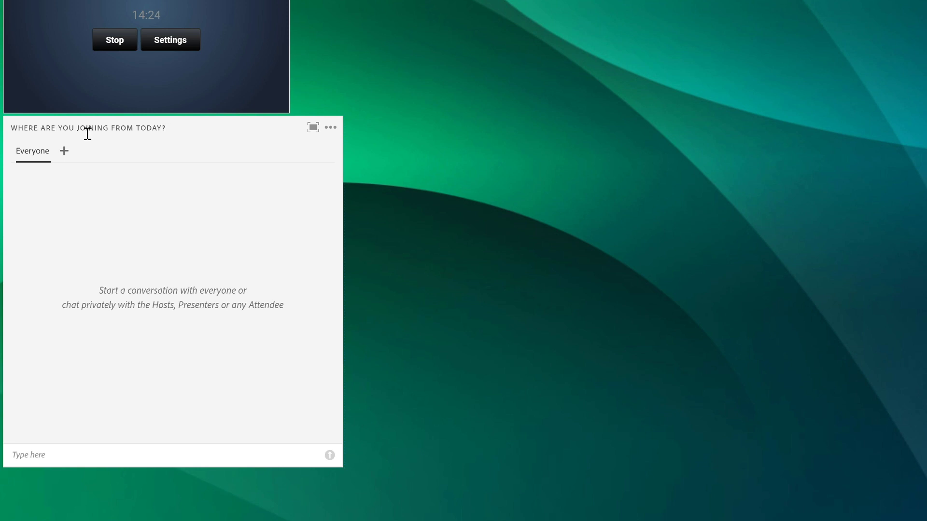
{"action": "key", "text": "Return"}
{"action": "left_click_drag", "start_coordinate": [342, 229], "coordinate": [290, 230]}
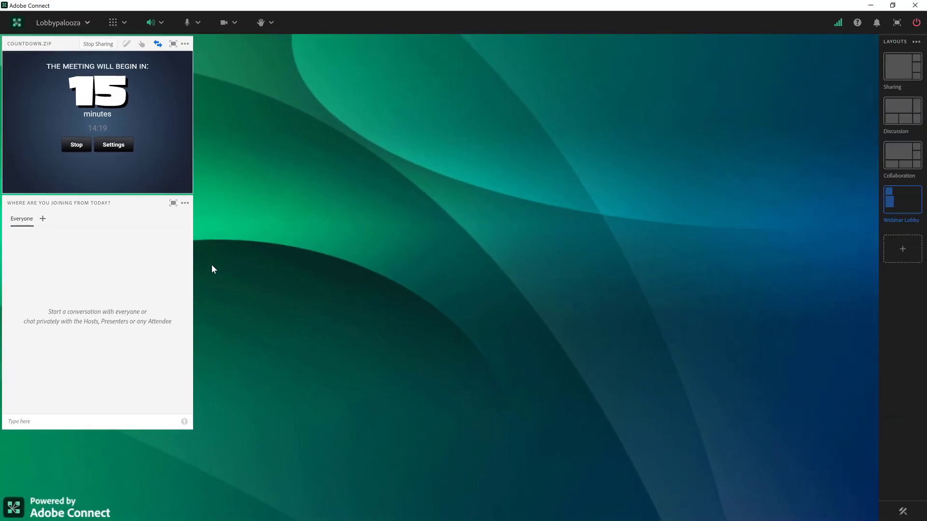
Add another new Share pod, shrink it and move it to the middle of the layout
{"action": "left_click", "coordinate": [123, 24]}
{"action": "mouse_move", "coordinate": [124, 40]}
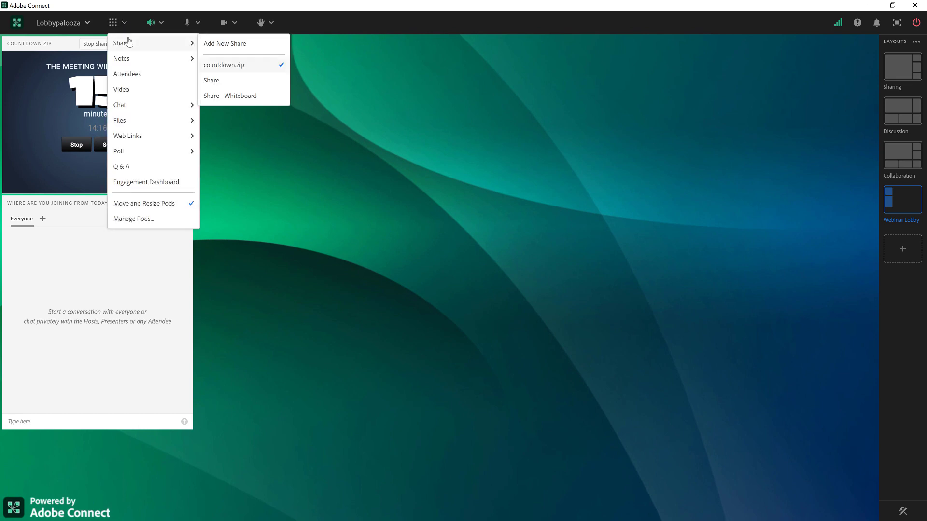
{"action": "left_click", "coordinate": [223, 44]}
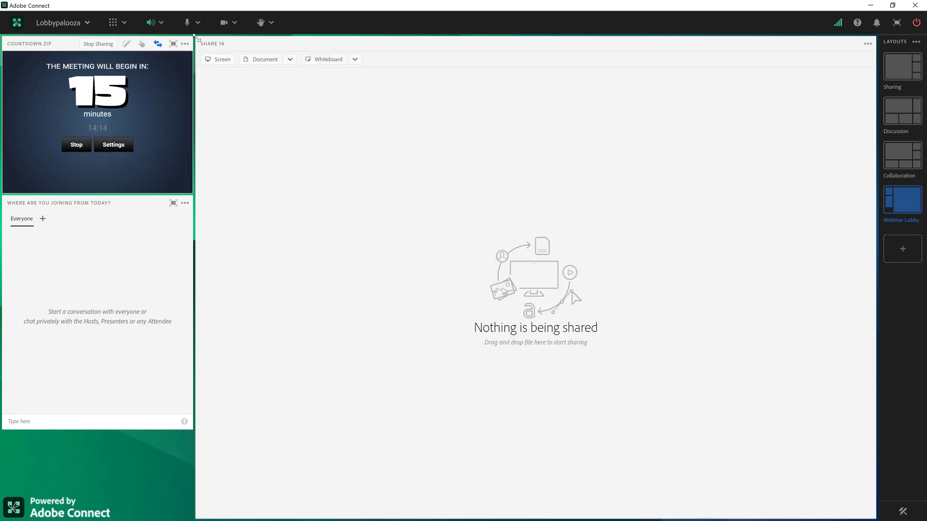
{"action": "left_click_drag", "start_coordinate": [197, 37], "coordinate": [628, 515]}
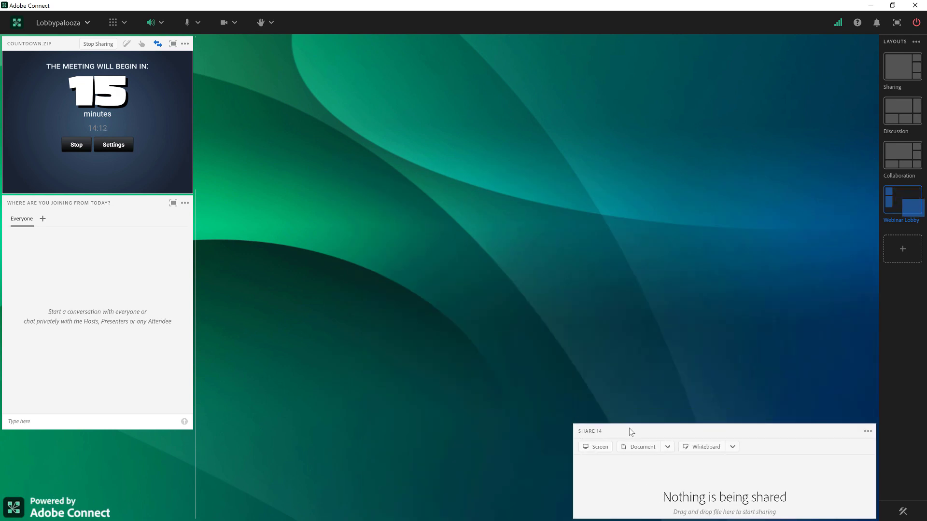
{"action": "left_click_drag", "start_coordinate": [630, 483], "coordinate": [547, 347]}
{"action": "left_click_drag", "start_coordinate": [448, 226], "coordinate": [437, 214]}
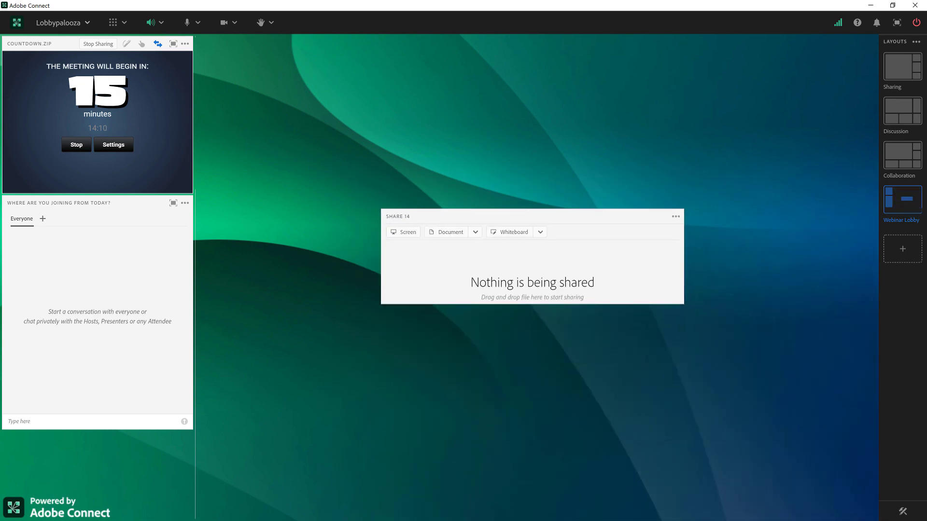
Share Lobby_mixdown3.mp3 from File Explorer's Lobby folder in the middle Share pod
{"action": "key", "text": "alt+Tab"}
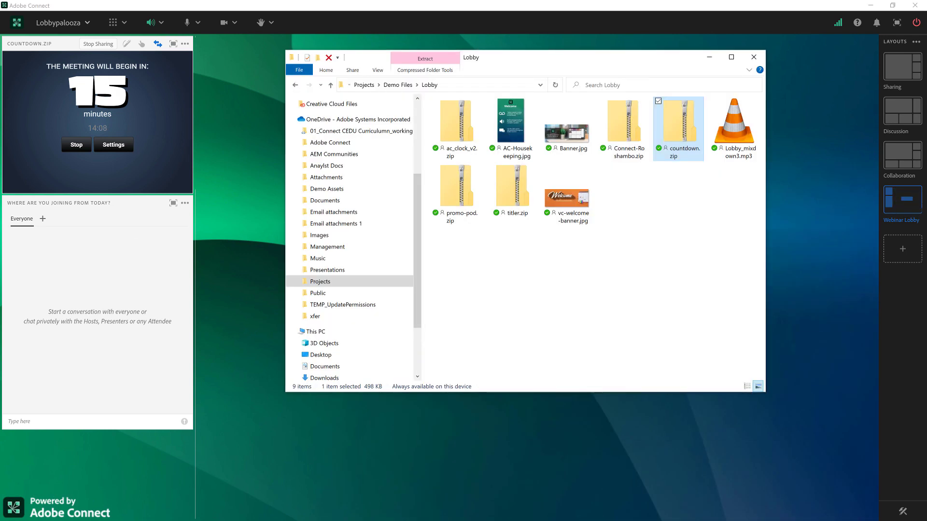
{"action": "left_click_drag", "start_coordinate": [673, 62], "coordinate": [499, 58]}
{"action": "left_click_drag", "start_coordinate": [561, 120], "coordinate": [614, 270]}
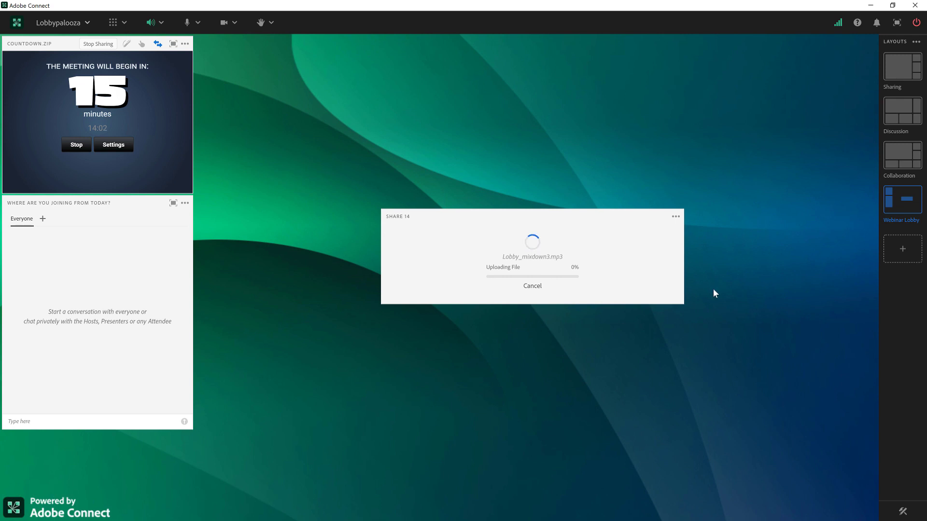
Move the music file's Share pod beneath the Chat pod and resize it to fill the remaining space in that column
{"action": "left_click_drag", "start_coordinate": [683, 302], "coordinate": [559, 317]}
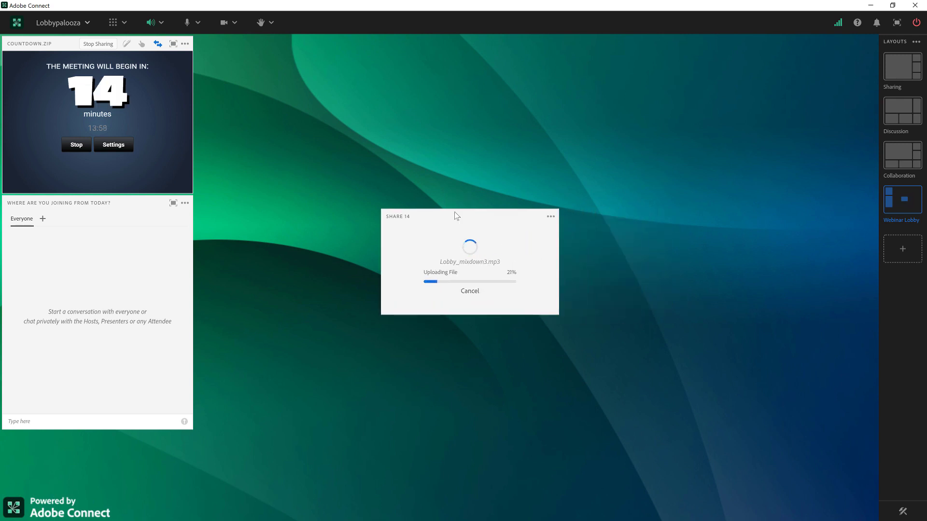
{"action": "left_click_drag", "start_coordinate": [455, 215], "coordinate": [46, 425]}
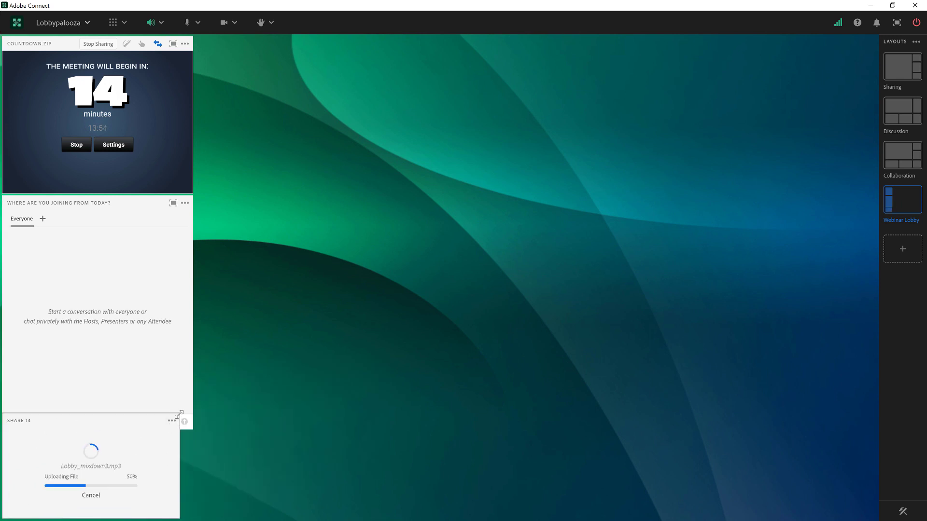
{"action": "left_click_drag", "start_coordinate": [180, 416], "coordinate": [193, 432]}
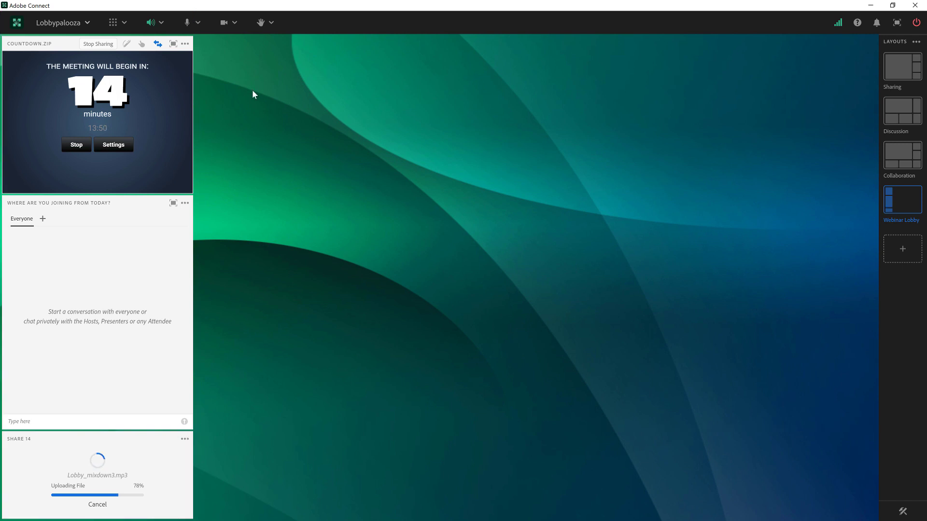
Add a new Share pod beside the countdown pod and shorten it to a wide banner strip across the layout's upper part
{"action": "left_click", "coordinate": [124, 24]}
{"action": "mouse_move", "coordinate": [129, 42]}
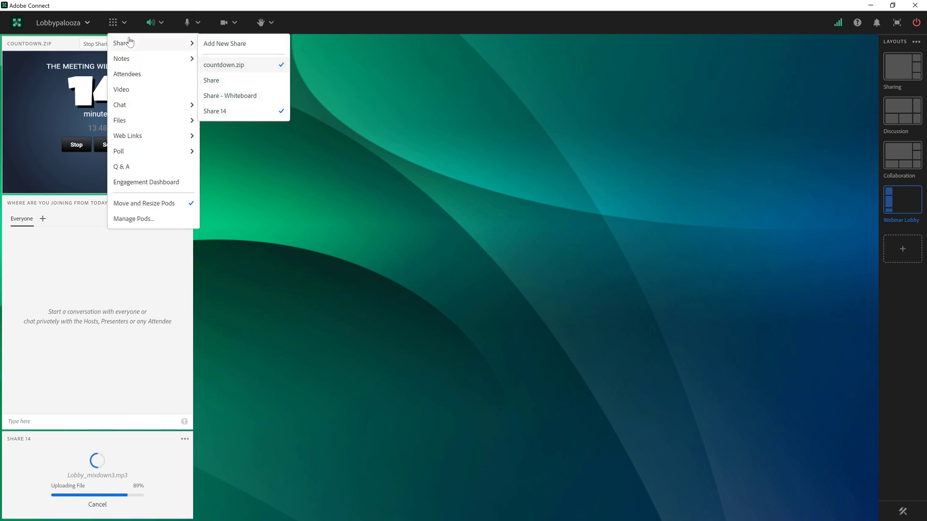
{"action": "left_click", "coordinate": [237, 48]}
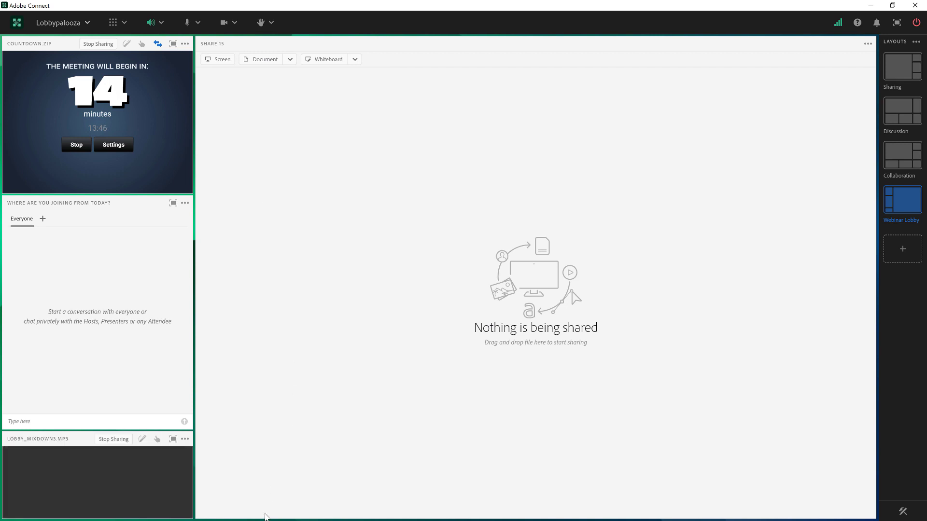
{"action": "left_click_drag", "start_coordinate": [260, 515], "coordinate": [265, 240]}
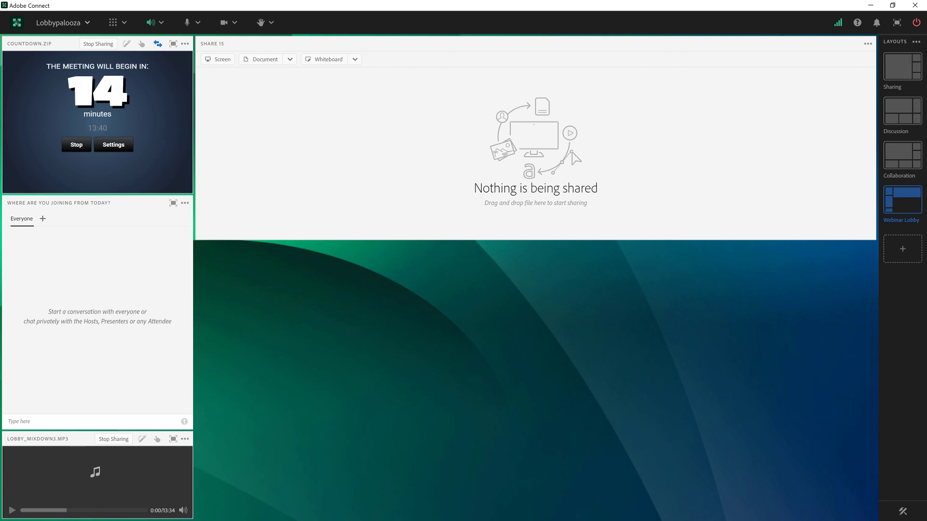
Share Banner.jpg from File Explorer's Lobby folder in the wide Share pod
{"action": "key", "text": "alt+Tab"}
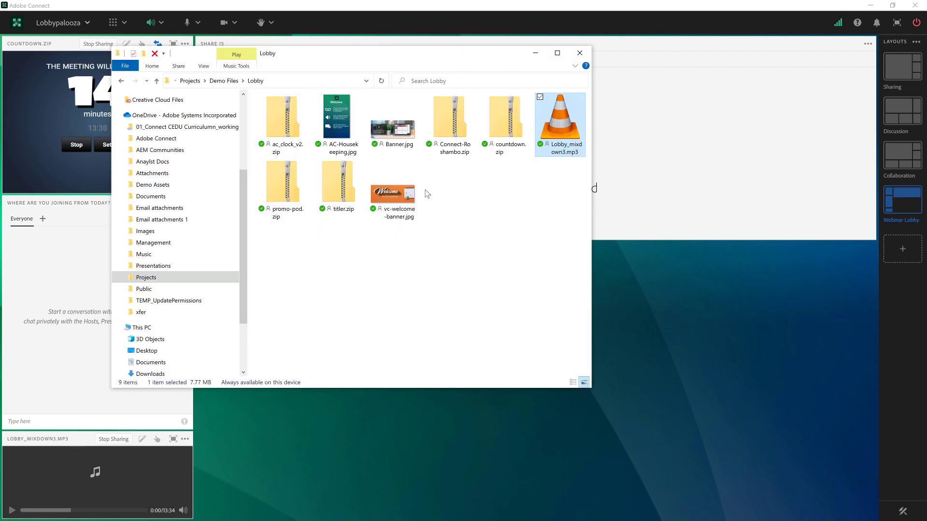
{"action": "left_click", "coordinate": [398, 137]}
{"action": "left_click_drag", "start_coordinate": [399, 139], "coordinate": [674, 209]}
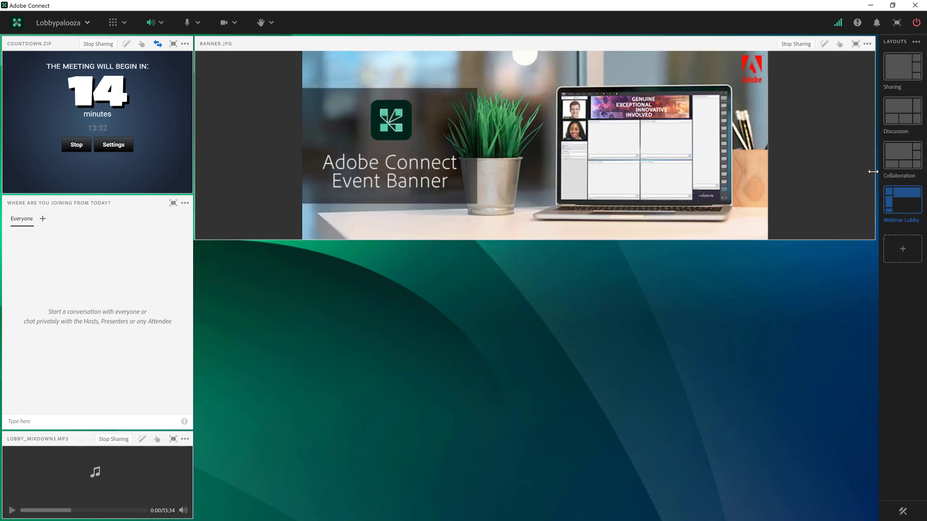
Narrow the banner pod to the width of its image and shift it slightly away from the countdown pod
{"action": "left_click_drag", "start_coordinate": [873, 171], "coordinate": [662, 181]}
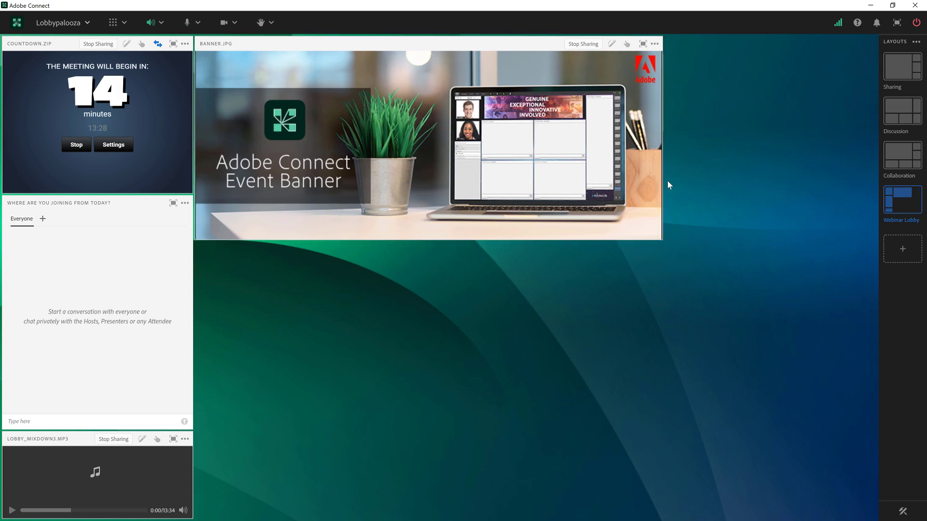
{"action": "left_click_drag", "start_coordinate": [452, 47], "coordinate": [456, 49]}
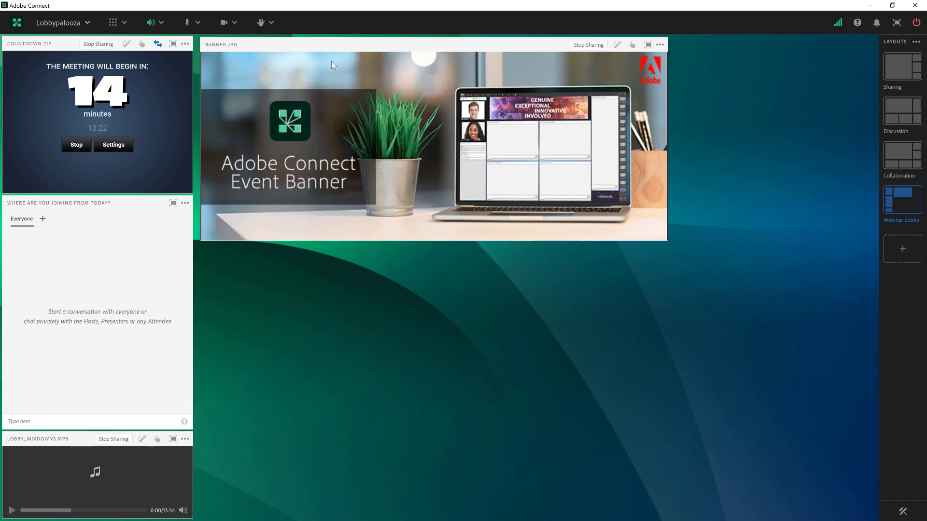
Hide the title bars of the banner and countdown pods
{"action": "left_click", "coordinate": [660, 45]}
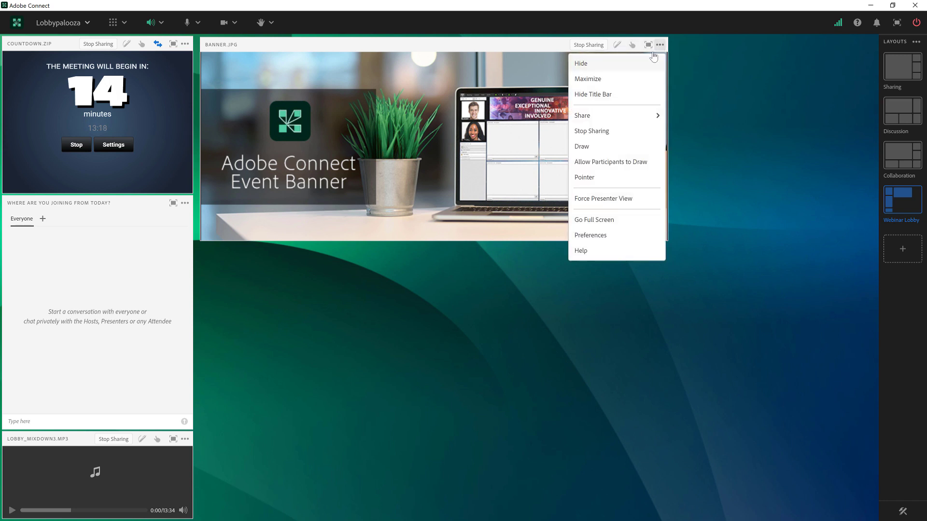
{"action": "left_click", "coordinate": [616, 95]}
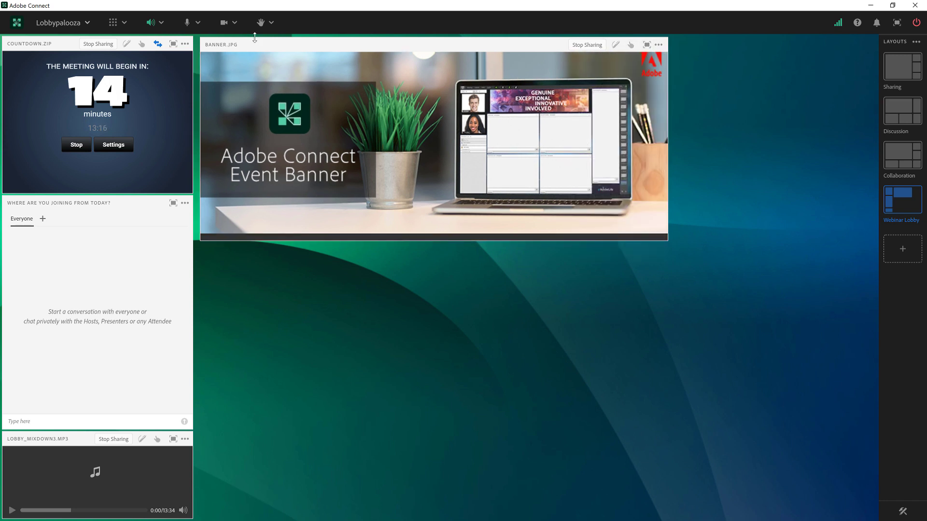
{"action": "left_click", "coordinate": [185, 44]}
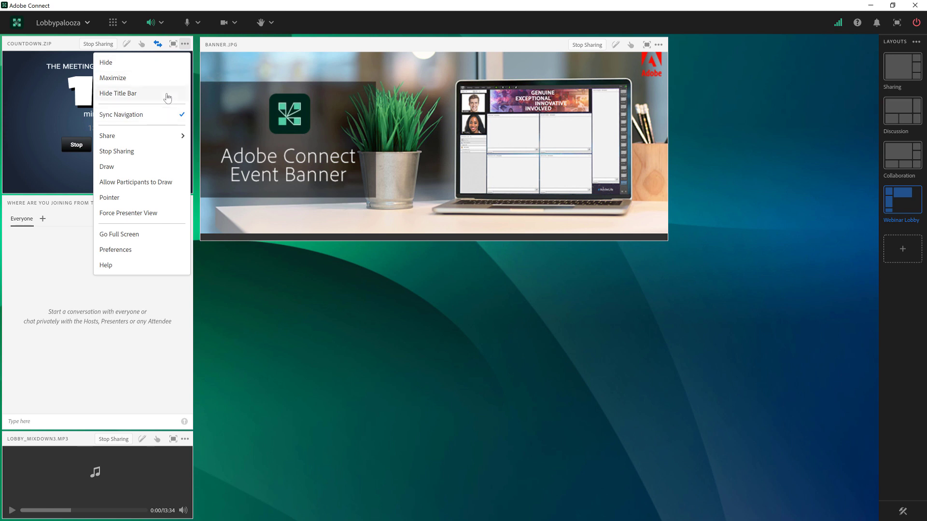
{"action": "left_click", "coordinate": [167, 97]}
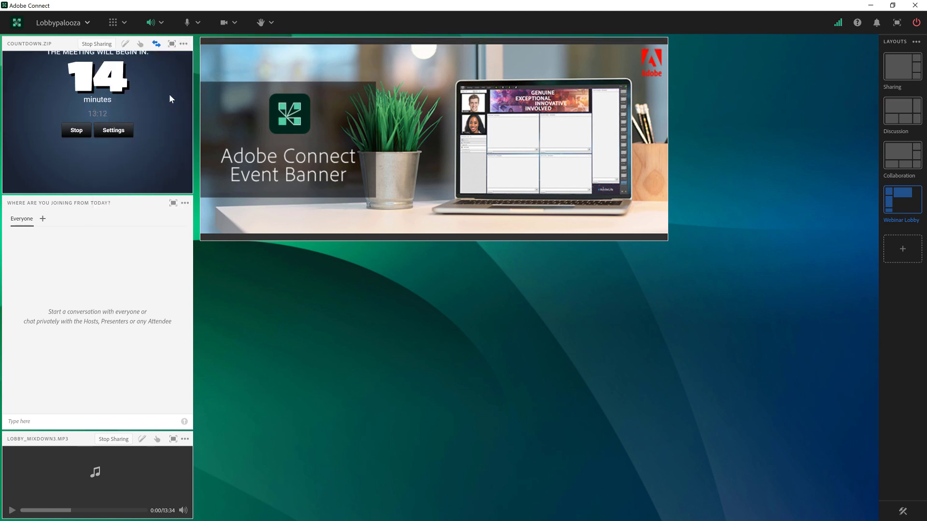
Add a new Share pod beneath the banner and resize it to a narrow portrait shape aligned with the banner's left edge
{"action": "left_click", "coordinate": [125, 26]}
{"action": "mouse_move", "coordinate": [128, 39]}
{"action": "left_click", "coordinate": [227, 65]}
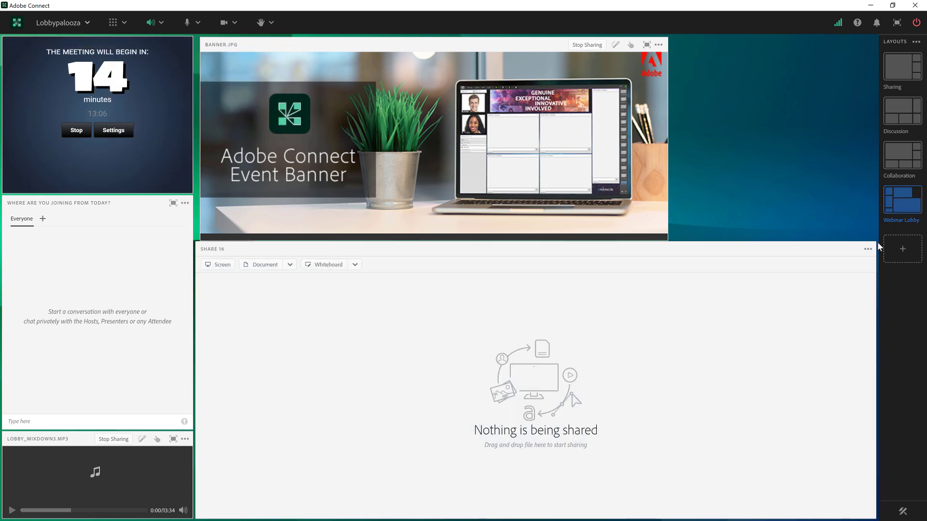
{"action": "left_click_drag", "start_coordinate": [876, 242], "coordinate": [358, 255]}
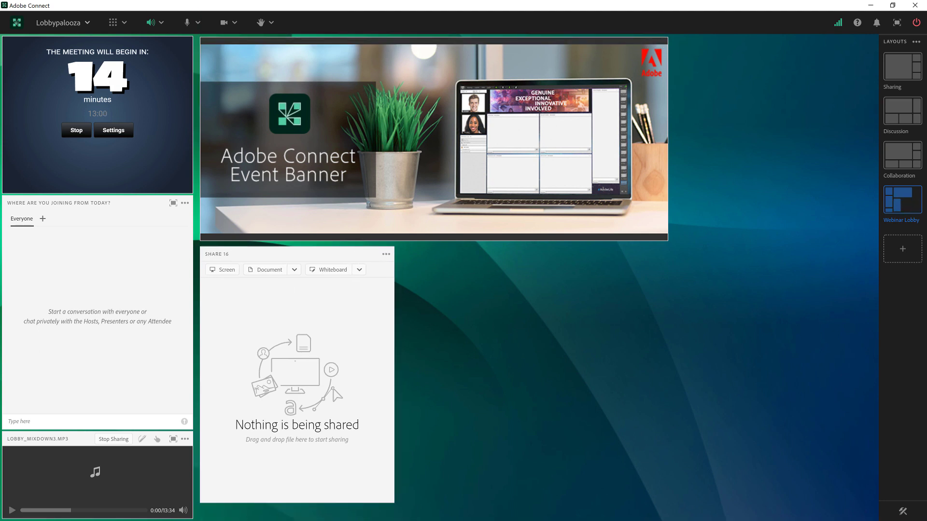
Share AC-Housekeeping.jpg from File Explorer's Lobby folder in the portrait Share pod beneath the banner
{"action": "key", "text": "alt+Tab"}
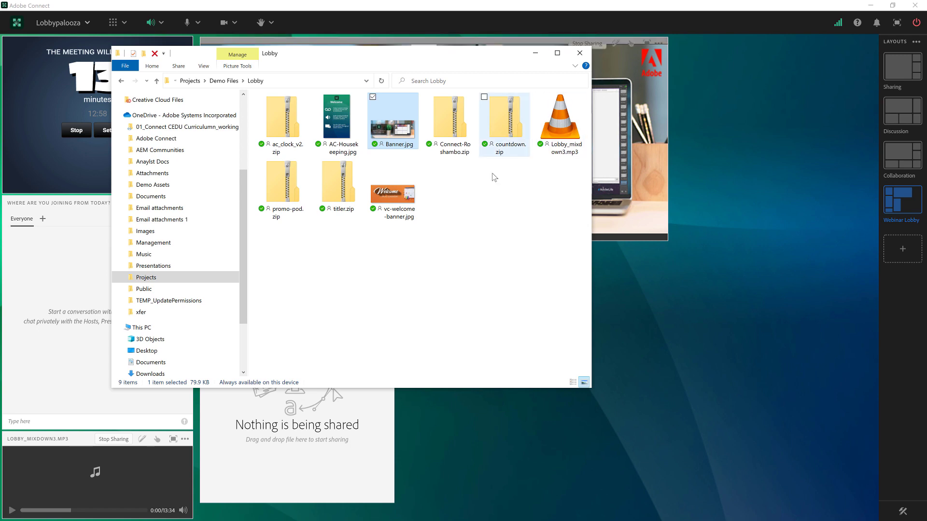
{"action": "left_click", "coordinate": [423, 137]}
{"action": "left_click_drag", "start_coordinate": [386, 71], "coordinate": [563, 67]}
{"action": "left_click_drag", "start_coordinate": [513, 115], "coordinate": [299, 451]}
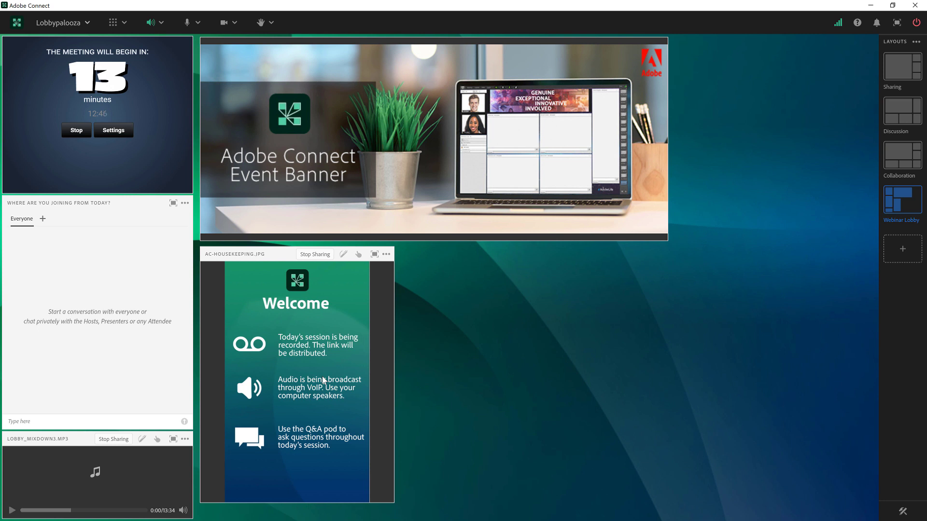
{"action": "left_click", "coordinate": [124, 24]}
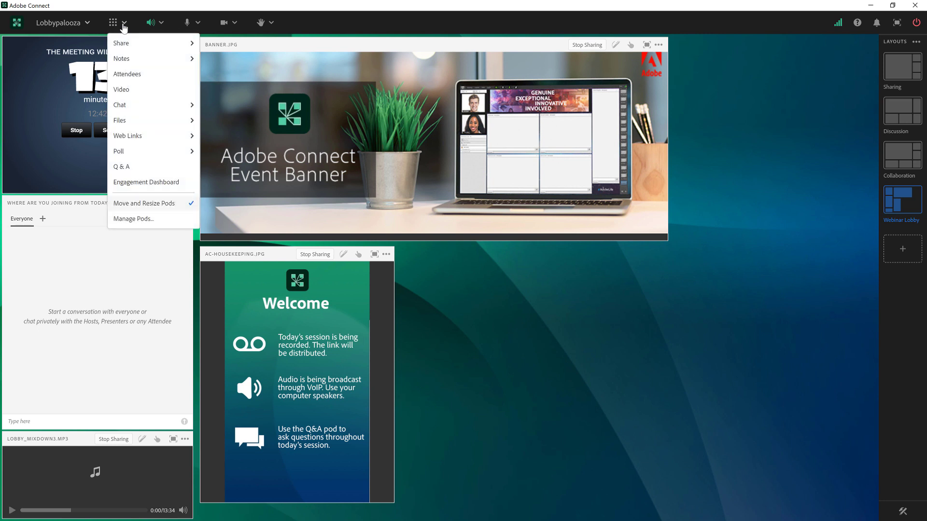
{"action": "mouse_move", "coordinate": [137, 150]}
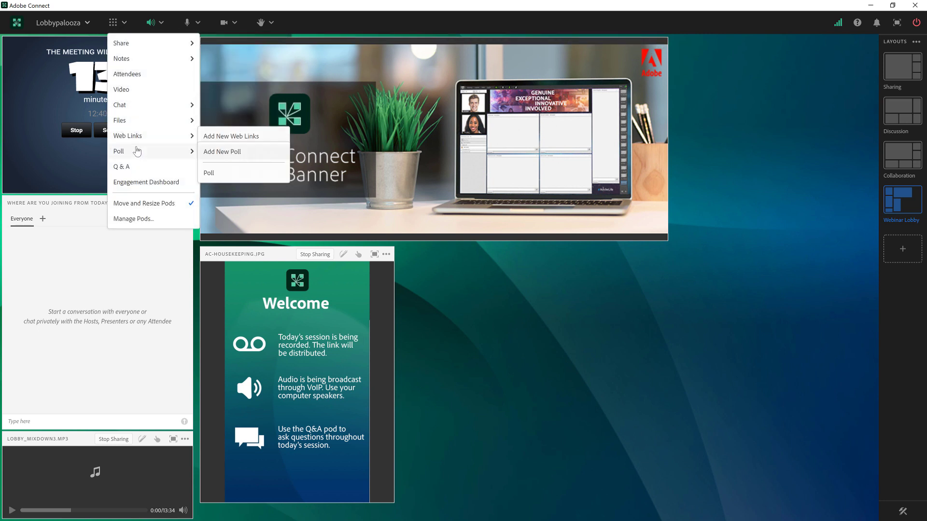
{"action": "mouse_move", "coordinate": [144, 65]}
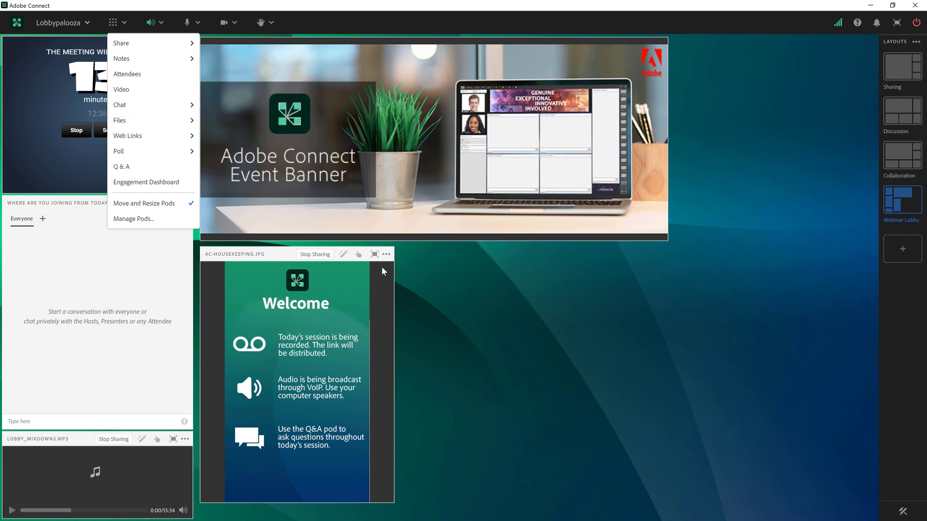
Hide the housekeeping pod's title bar and stretch the pod down to the layout's lower edge
{"action": "left_click", "coordinate": [386, 254]}
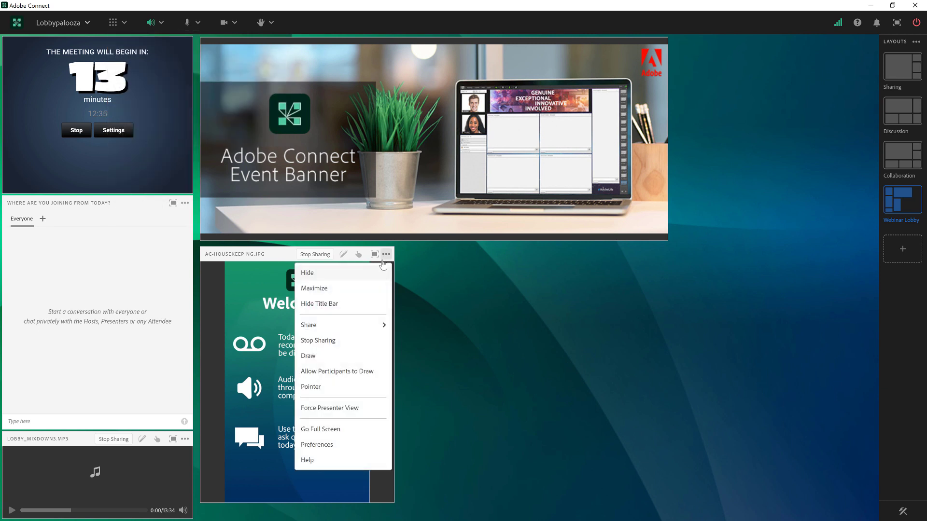
{"action": "left_click", "coordinate": [358, 304]}
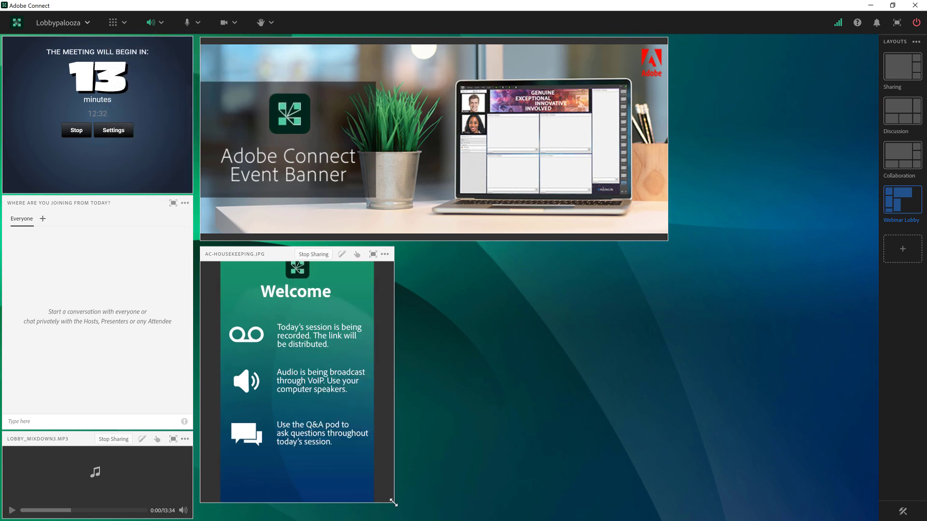
{"action": "left_click_drag", "start_coordinate": [393, 502], "coordinate": [392, 519]}
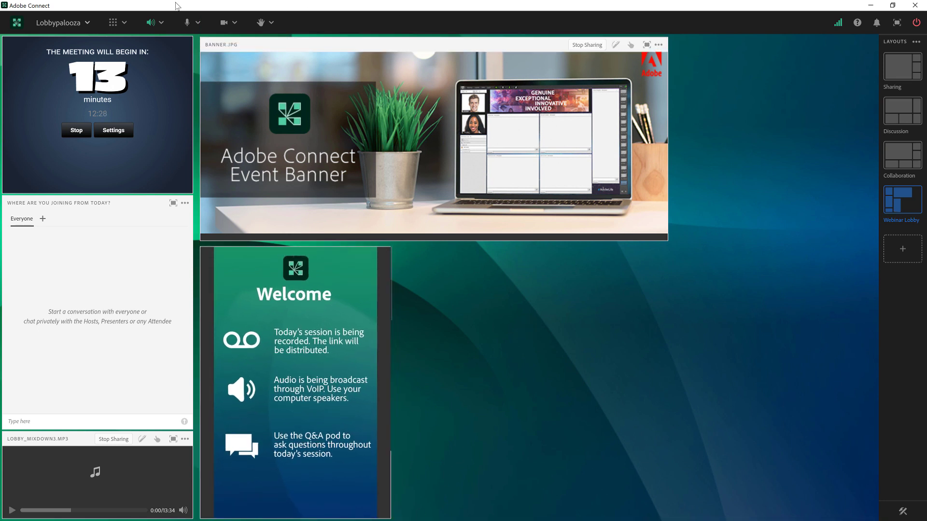
Add a new Poll pod beside the housekeeping pod and resize it to a narrow column reaching the layout's lower edge
{"action": "left_click", "coordinate": [126, 24]}
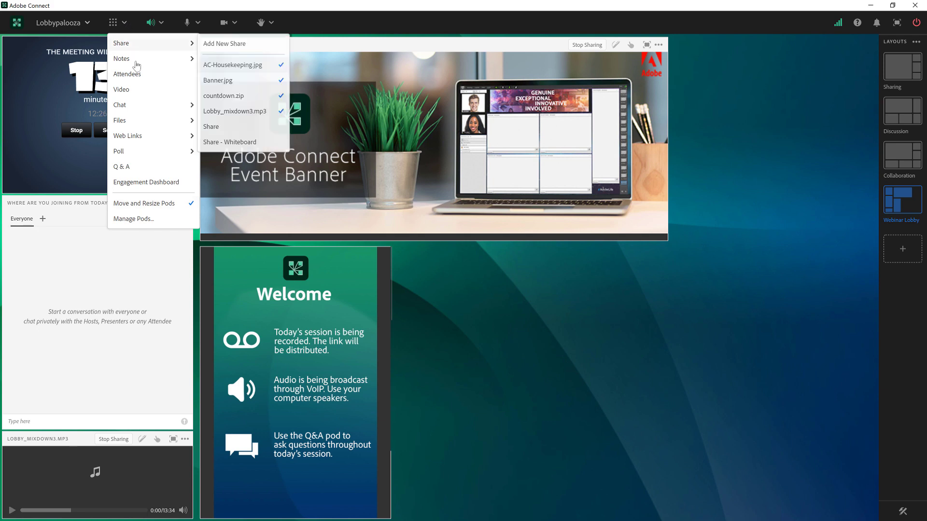
{"action": "mouse_move", "coordinate": [150, 155]}
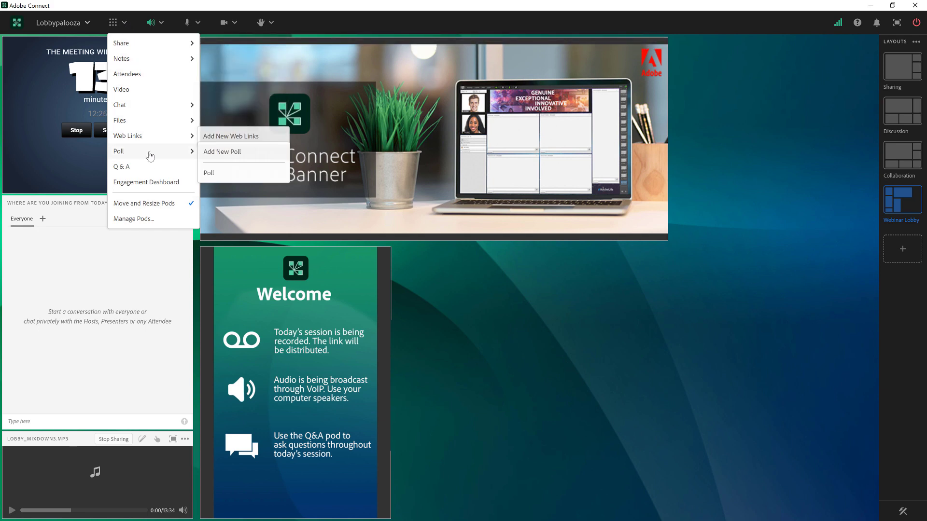
{"action": "left_click", "coordinate": [240, 158]}
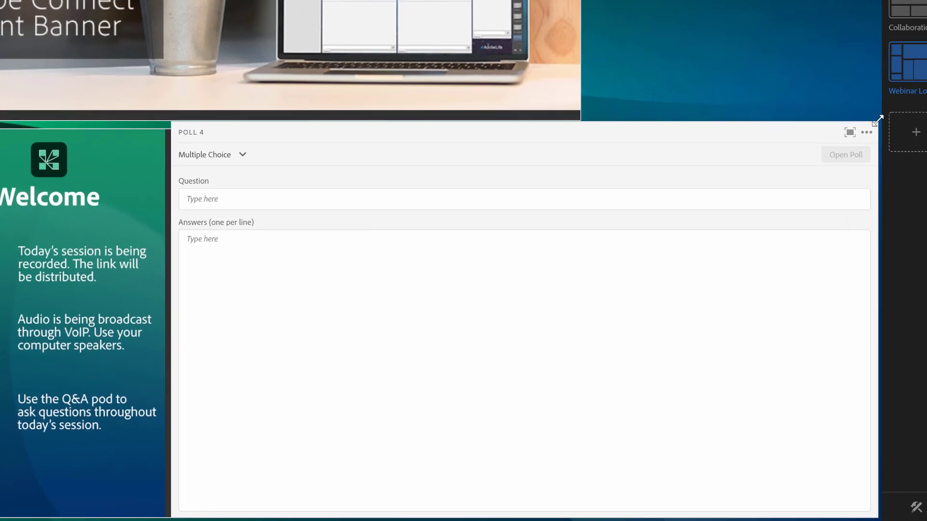
{"action": "left_click_drag", "start_coordinate": [854, 247], "coordinate": [608, 263]}
{"action": "left_click_drag", "start_coordinate": [478, 132], "coordinate": [458, 136]}
{"action": "left_click_drag", "start_coordinate": [358, 155], "coordinate": [389, 125]}
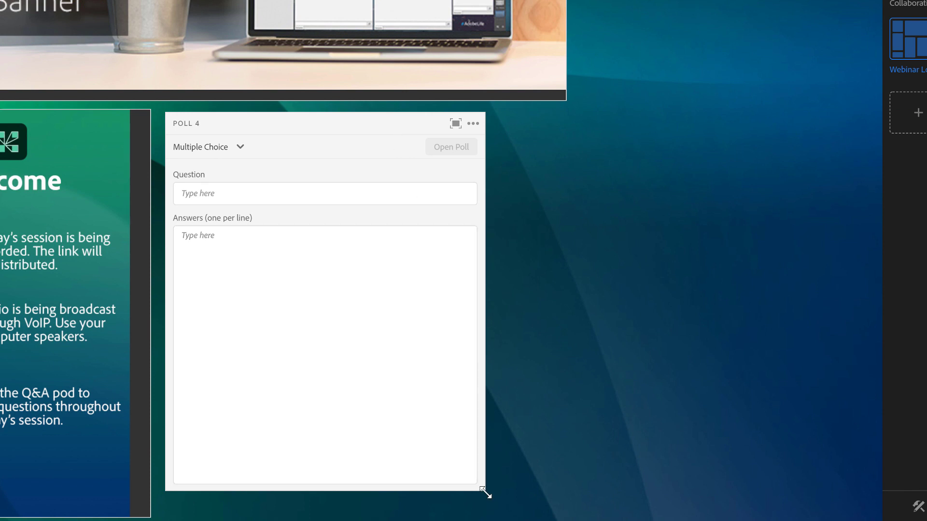
{"action": "left_click_drag", "start_coordinate": [485, 492], "coordinate": [503, 518]}
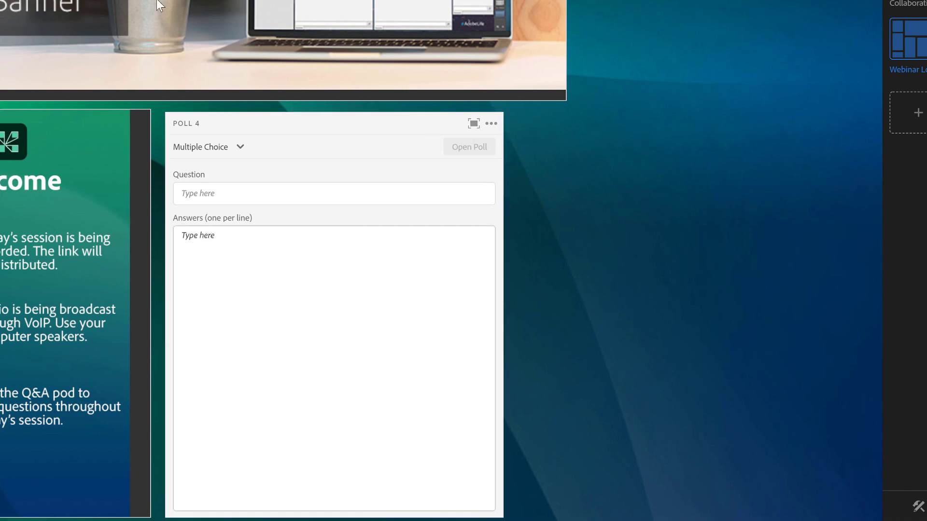
Open a Short Answer poll asking "What do you want us to cover during this session?" in the new Poll pod
{"action": "left_click", "coordinate": [222, 149]}
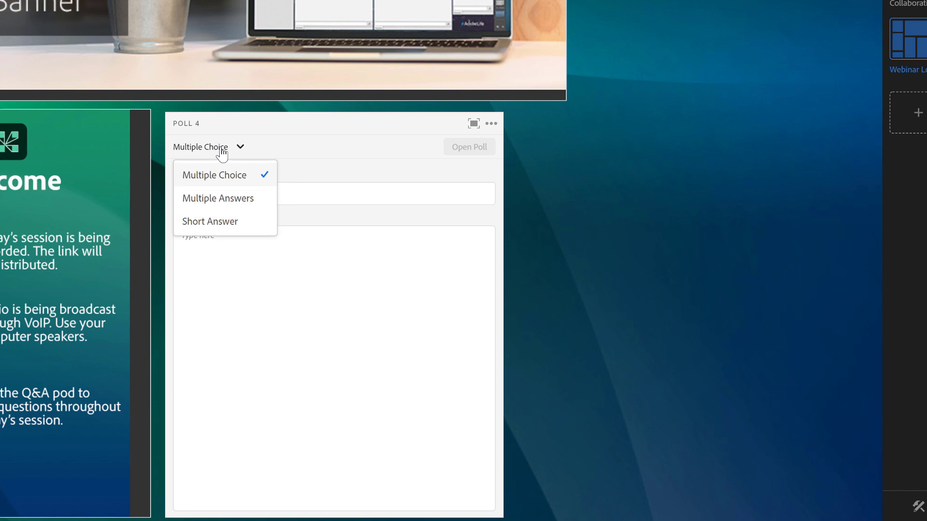
{"action": "left_click", "coordinate": [238, 219]}
{"action": "left_click", "coordinate": [237, 206]}
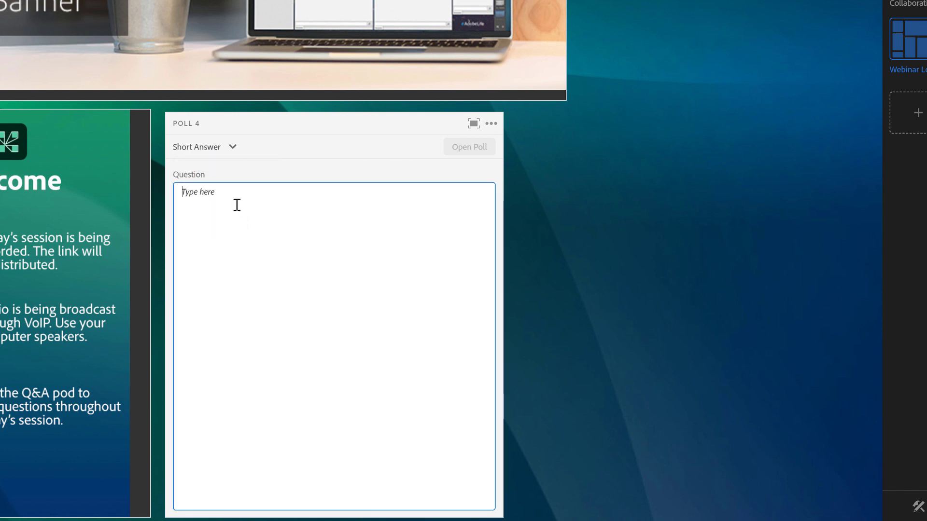
{"action": "type", "text": "What "}
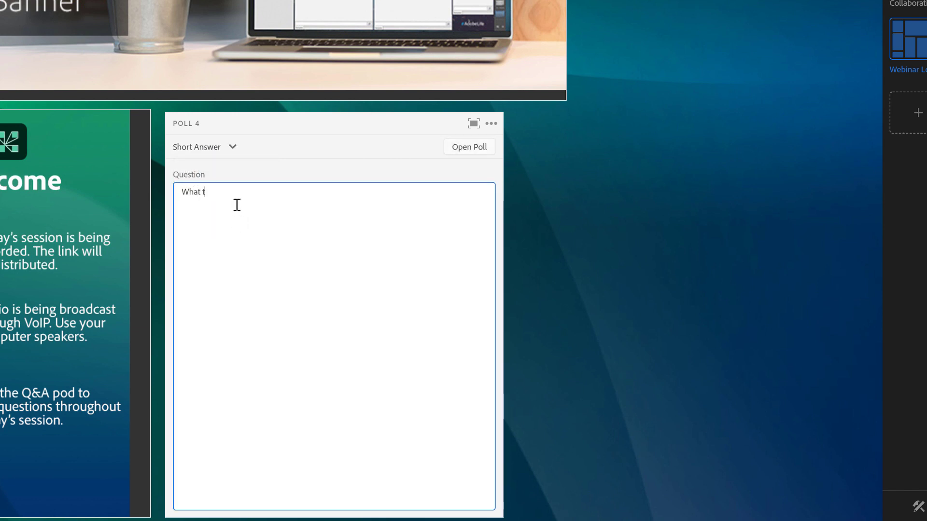
{"action": "type", "text": "t"}
{"action": "key", "text": "BackSpace"}
{"action": "type", "text": "do you wan"}
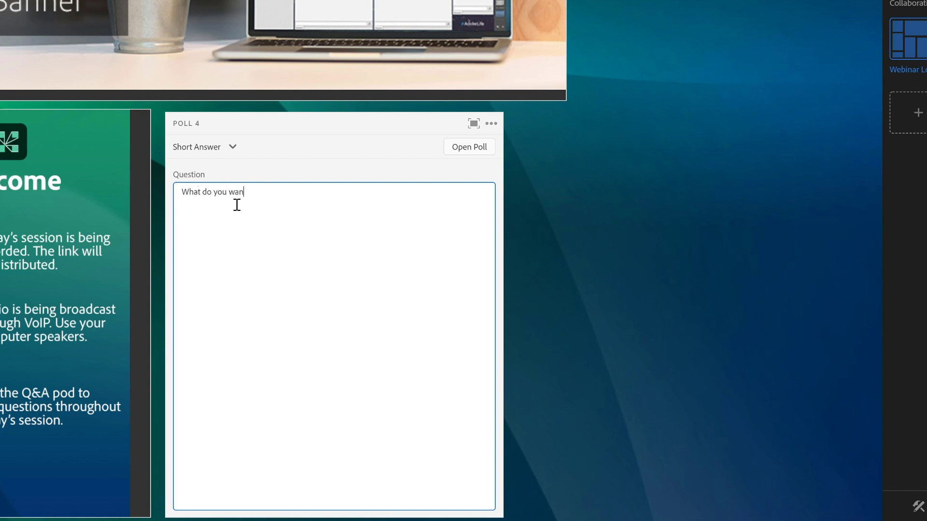
{"action": "type", "text": "t us to cover during this session?"}
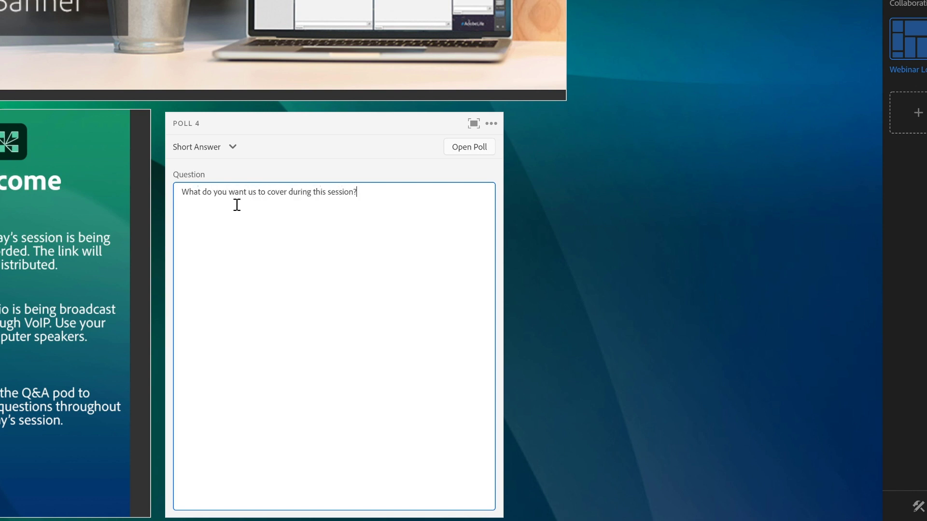
{"action": "left_click", "coordinate": [493, 153]}
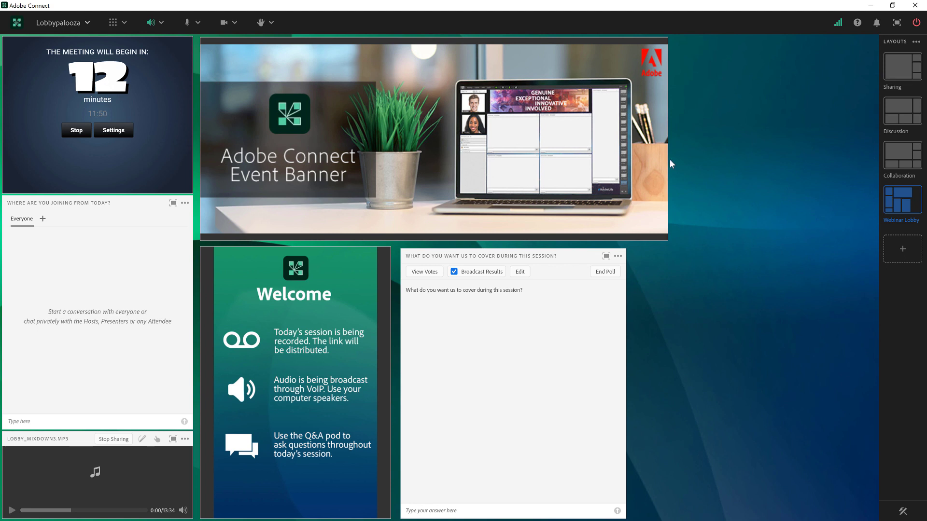
Narrow the banner to align with the poll pod's outer edge and fit a new Share pod beside it, leaving space beneath
{"action": "left_click_drag", "start_coordinate": [666, 159], "coordinate": [631, 154]}
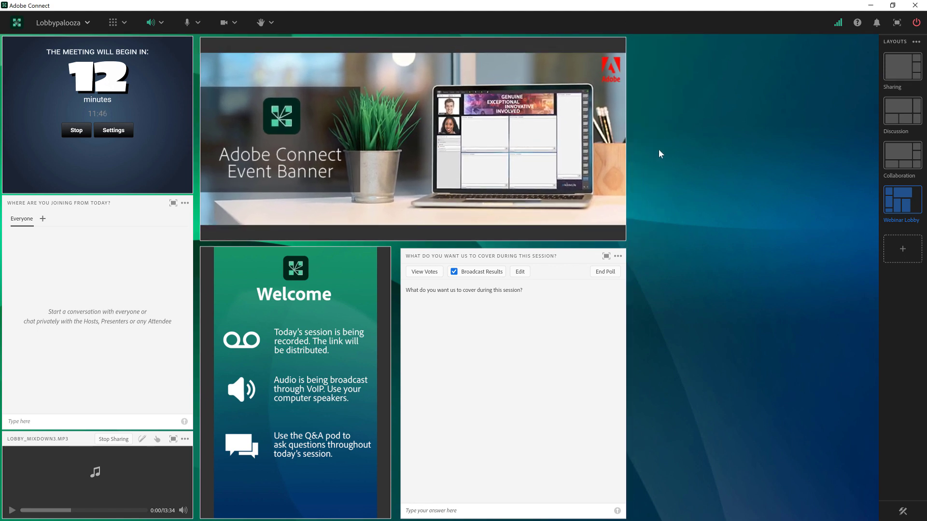
{"action": "left_click", "coordinate": [115, 24]}
{"action": "mouse_move", "coordinate": [152, 43]}
{"action": "left_click", "coordinate": [216, 44]}
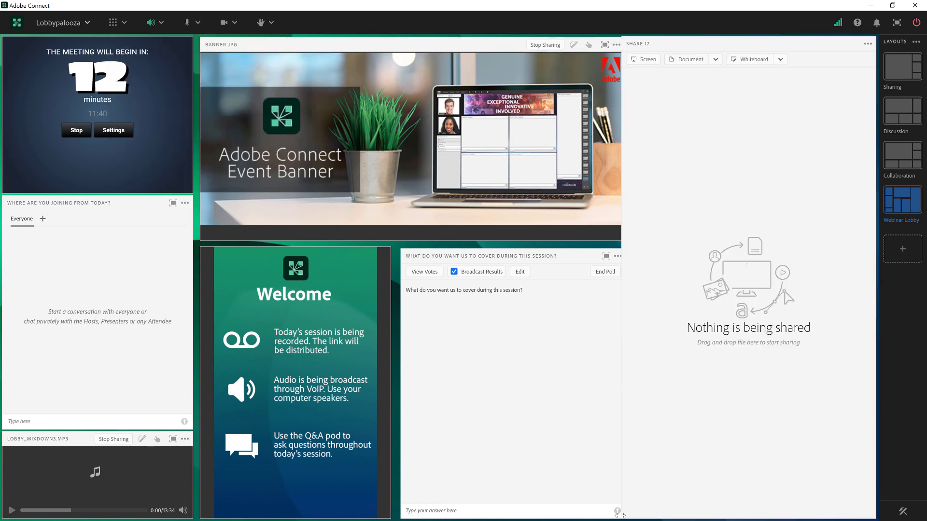
{"action": "left_click_drag", "start_coordinate": [623, 517], "coordinate": [630, 380]}
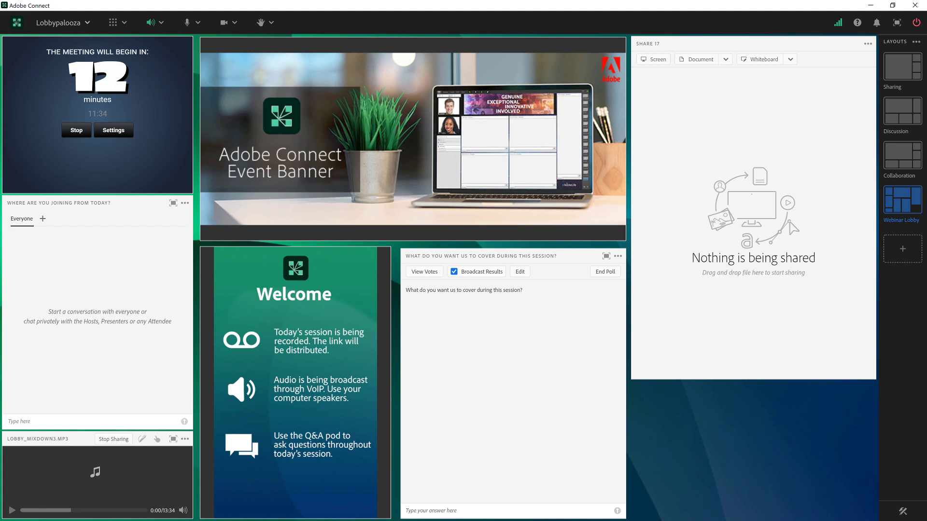
Share Connect-Roshambo.zip from File Explorer's Lobby folder in the new Share pod and hide that pod's title bar
{"action": "key", "text": "alt+Tab"}
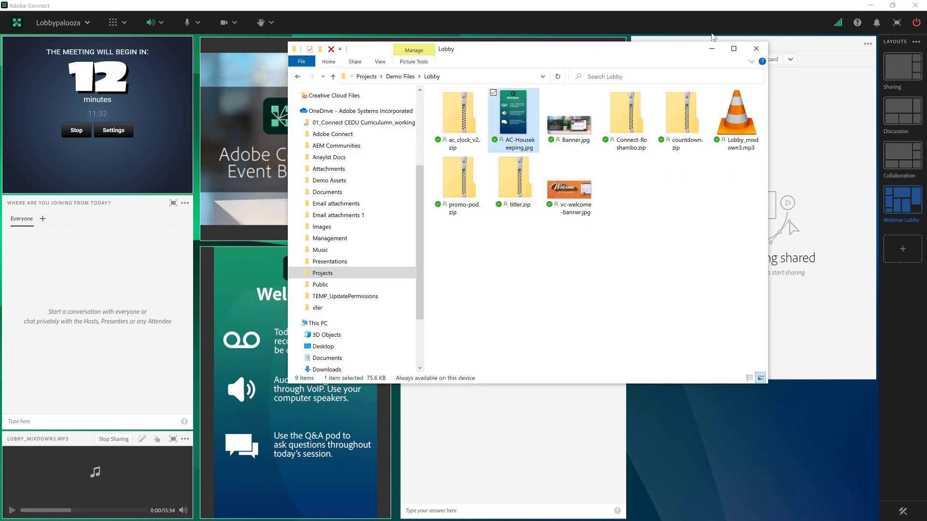
{"action": "left_click_drag", "start_coordinate": [651, 53], "coordinate": [481, 61]}
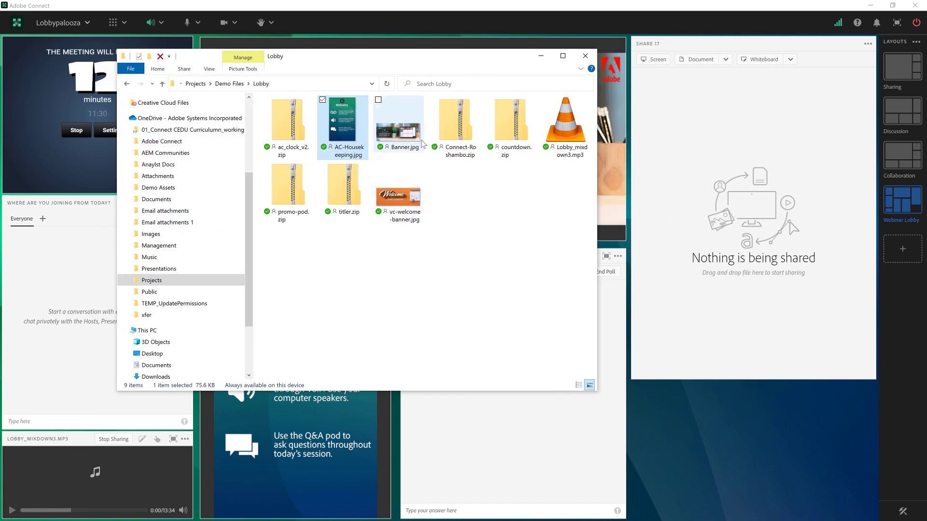
{"action": "left_click_drag", "start_coordinate": [456, 125], "coordinate": [678, 307]}
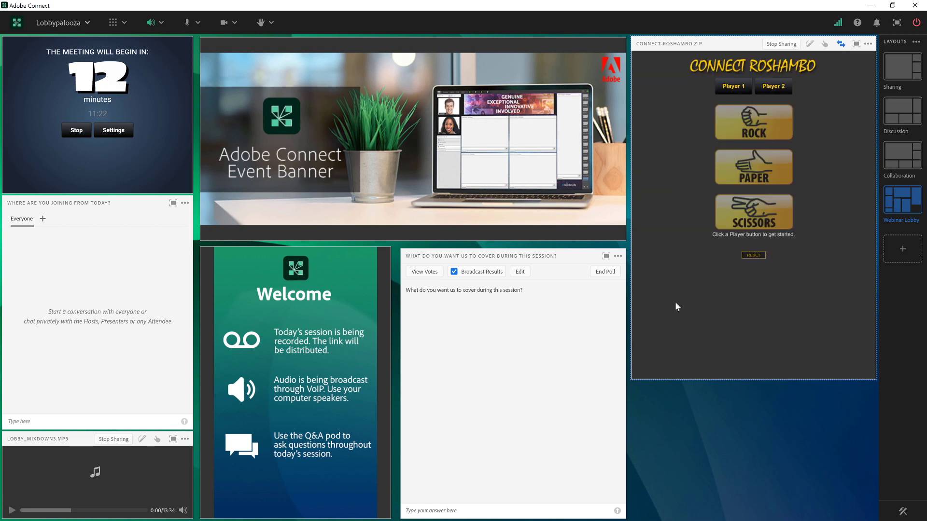
{"action": "left_click", "coordinate": [865, 46]}
{"action": "left_click", "coordinate": [818, 93]}
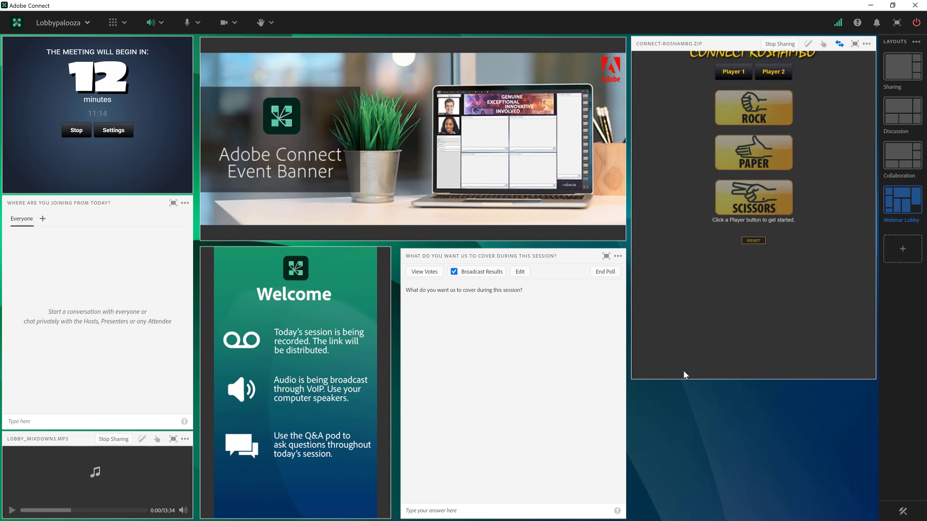
Add a new Share pod beneath the Connect Roshambo game and trim it to align with the game pod's edges
{"action": "left_click", "coordinate": [124, 23]}
{"action": "mouse_move", "coordinate": [158, 45]}
{"action": "left_click", "coordinate": [226, 44]}
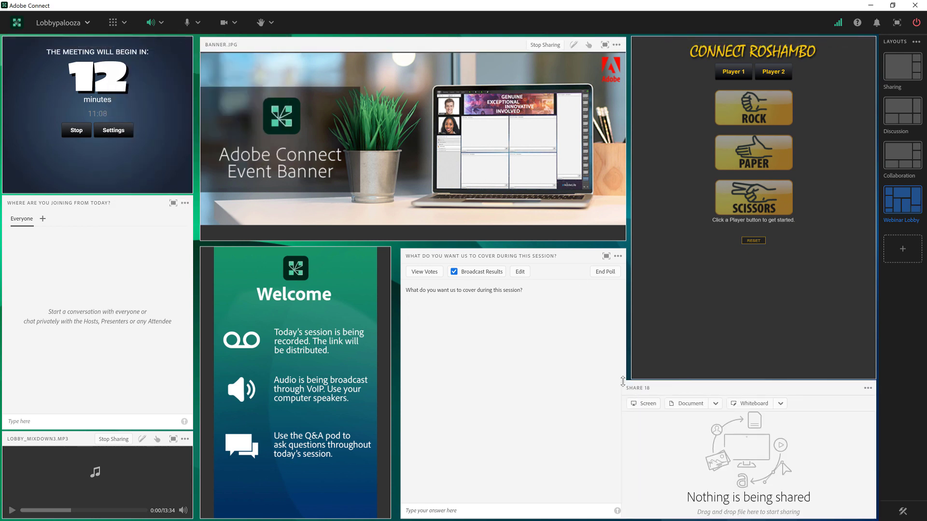
{"action": "left_click_drag", "start_coordinate": [621, 379], "coordinate": [629, 385]}
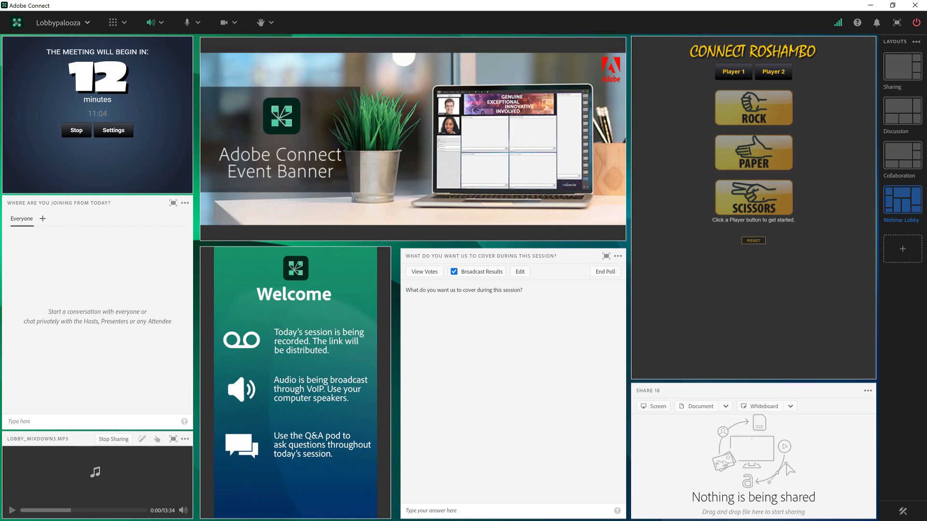
Share promo-pod.zip from File Explorer's Lobby folder in the empty Share pod and hide that pod's title bar
{"action": "key", "text": "alt+Tab"}
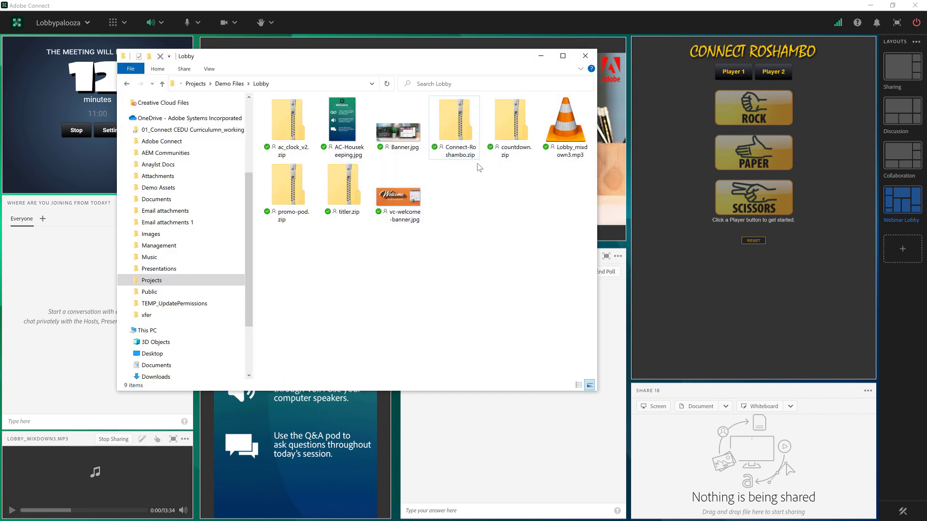
{"action": "left_click_drag", "start_coordinate": [288, 193], "coordinate": [688, 456]}
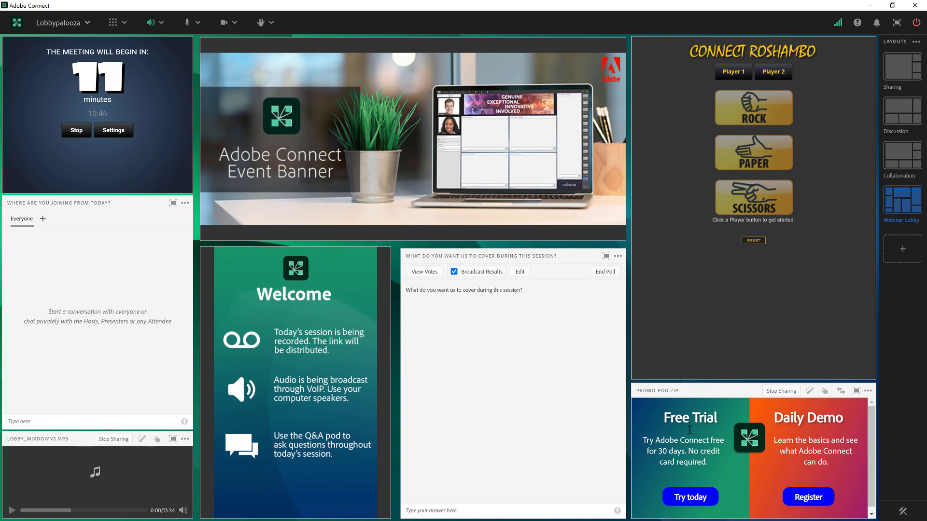
{"action": "left_click", "coordinate": [868, 391]}
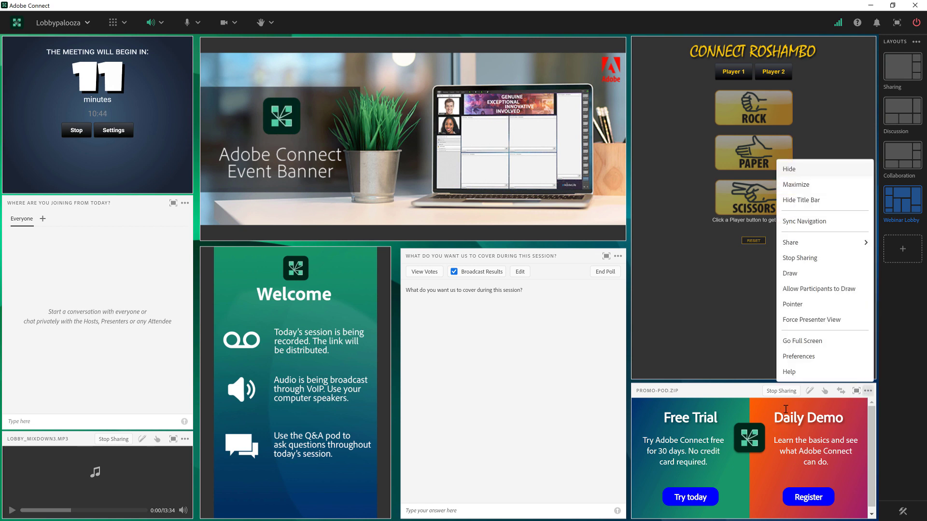
{"action": "mouse_move", "coordinate": [827, 243]}
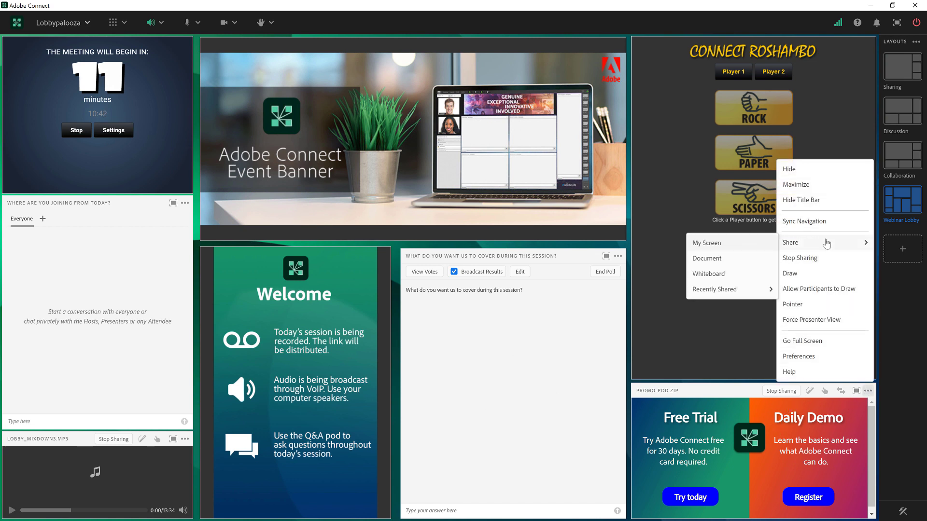
{"action": "left_click", "coordinate": [816, 200]}
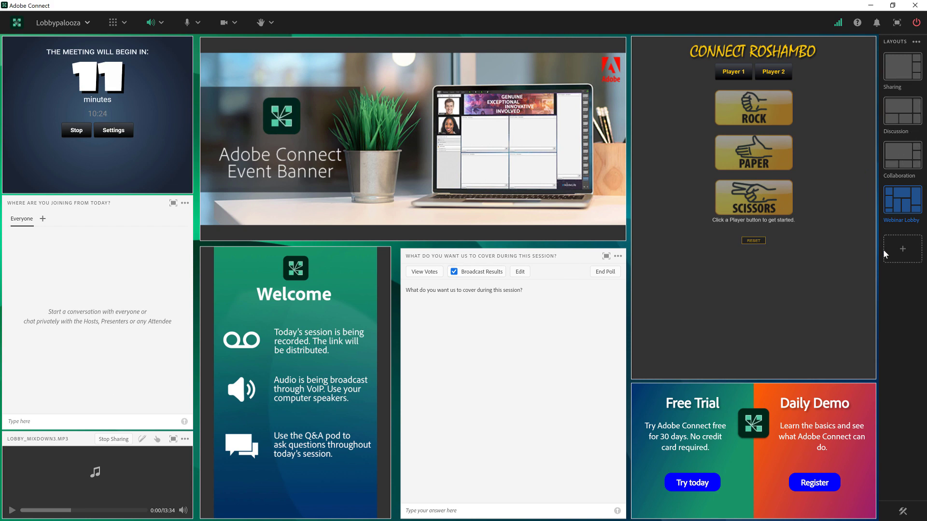
Create a new blank layout named "Classroom Lobby"
{"action": "left_click", "coordinate": [899, 256]}
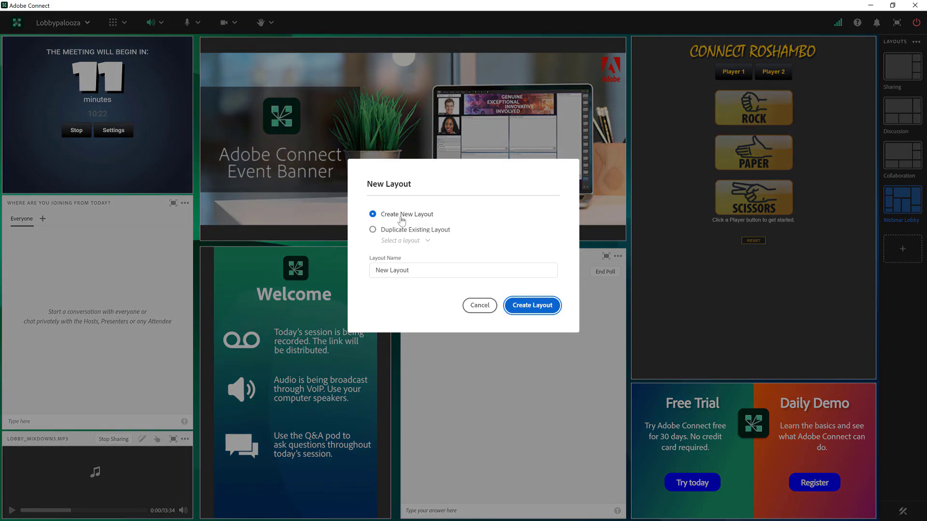
{"action": "left_click", "coordinate": [412, 269]}
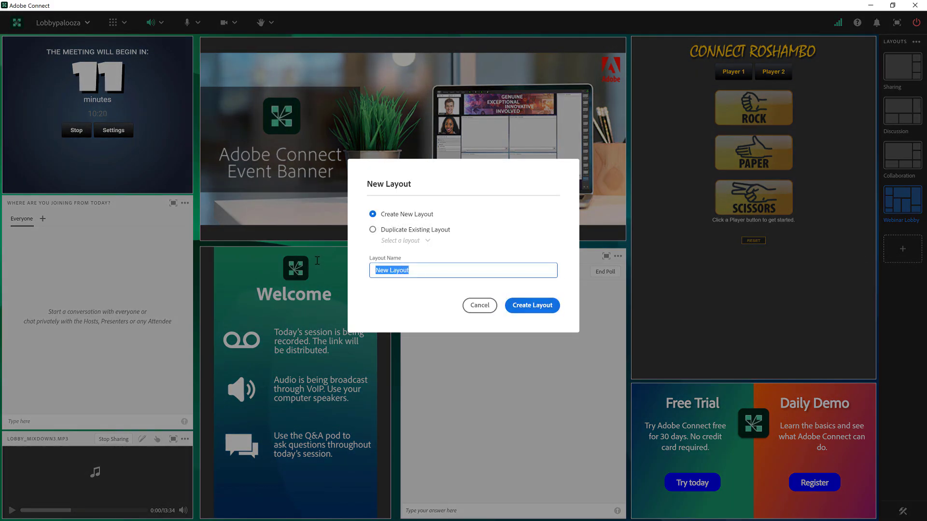
{"action": "type", "text": "Classroom Lobby"}
{"action": "left_click", "coordinate": [533, 305]}
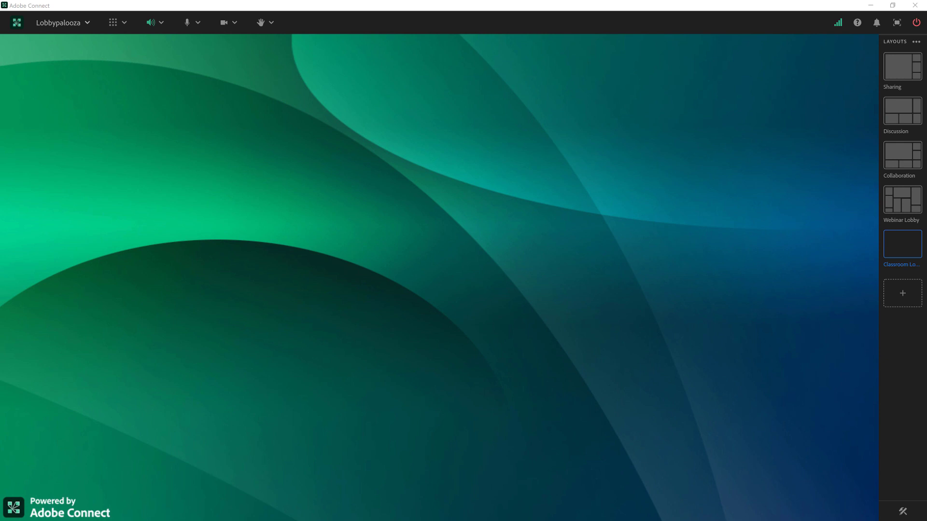
Add a new Share pod to the Classroom Lobby layout and shrink it into the layout's upper-left corner
{"action": "left_click", "coordinate": [124, 23]}
{"action": "mouse_move", "coordinate": [124, 46]}
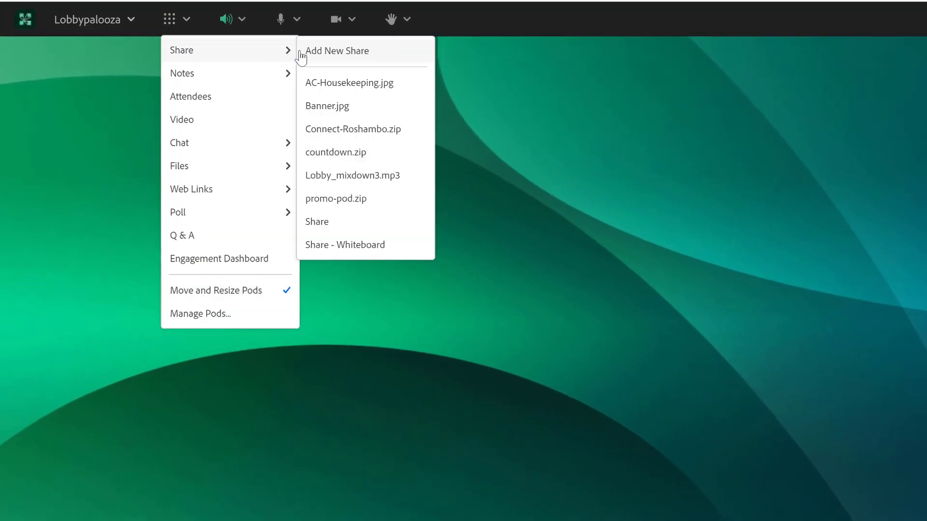
{"action": "left_click", "coordinate": [319, 51]}
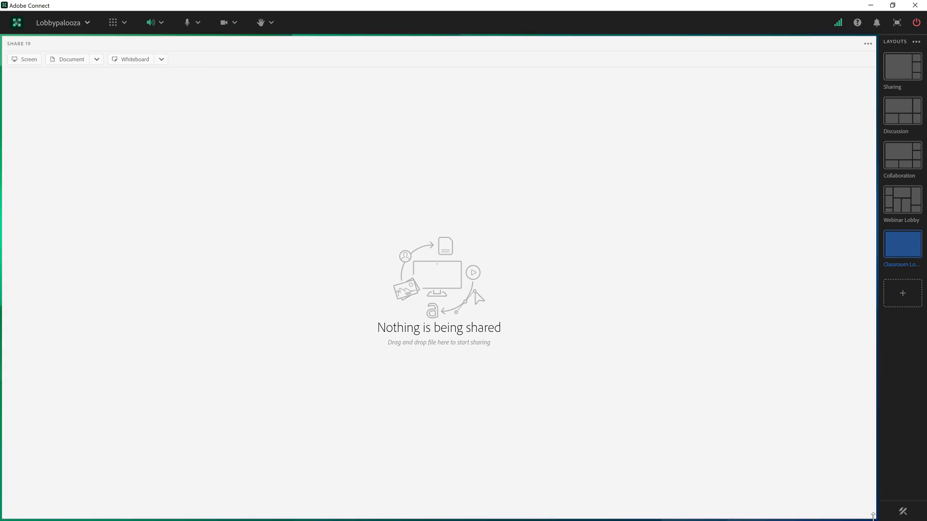
{"action": "left_click_drag", "start_coordinate": [872, 517], "coordinate": [189, 202]}
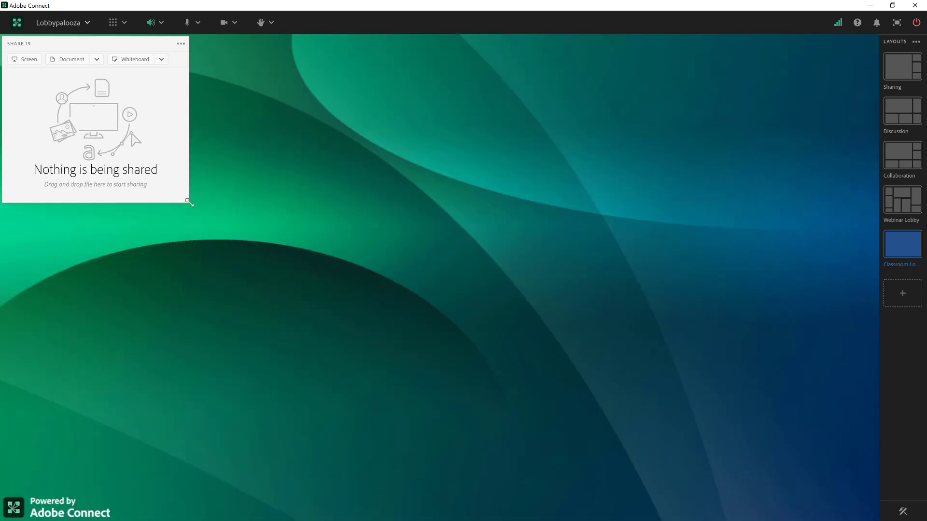
Share ac_clock_v2.zip from File Explorer's Lobby folder in the small Share pod
{"action": "key", "text": "super+Tab"}
{"action": "left_click", "coordinate": [218, 229]}
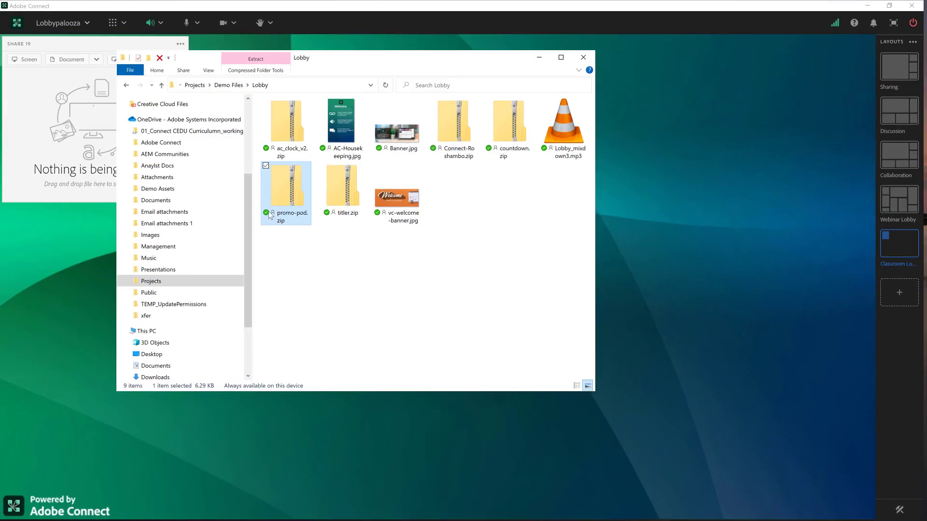
{"action": "left_click", "coordinate": [515, 209]}
{"action": "left_click_drag", "start_coordinate": [333, 57], "coordinate": [455, 53]}
{"action": "left_click_drag", "start_coordinate": [410, 121], "coordinate": [121, 131]}
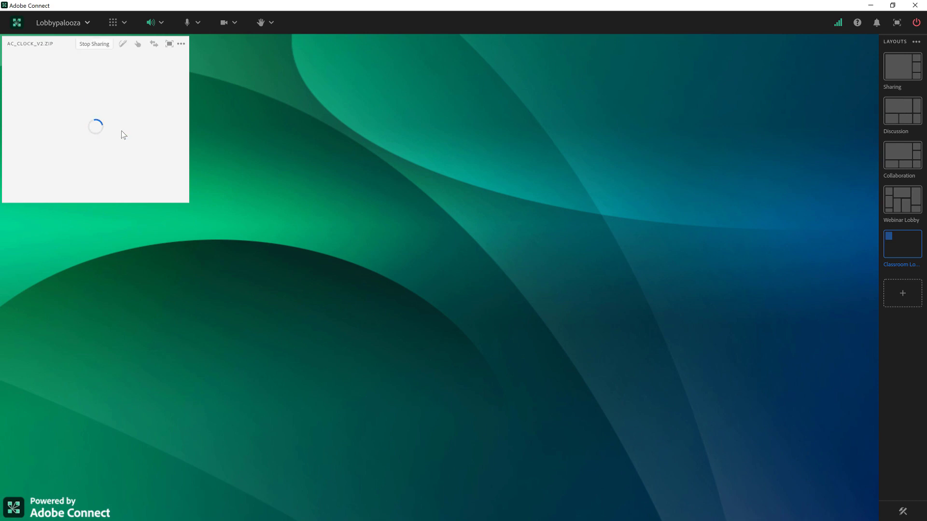
Add the Attendees pod, place it directly beneath the clock, and resize it to the clock's width as a tall column
{"action": "left_click", "coordinate": [124, 22]}
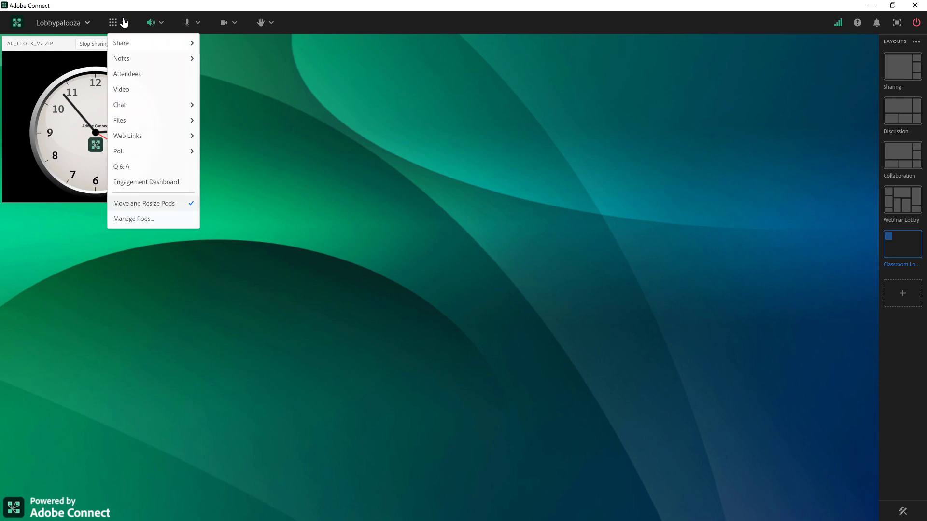
{"action": "left_click", "coordinate": [139, 75]}
{"action": "left_click", "coordinate": [150, 76]}
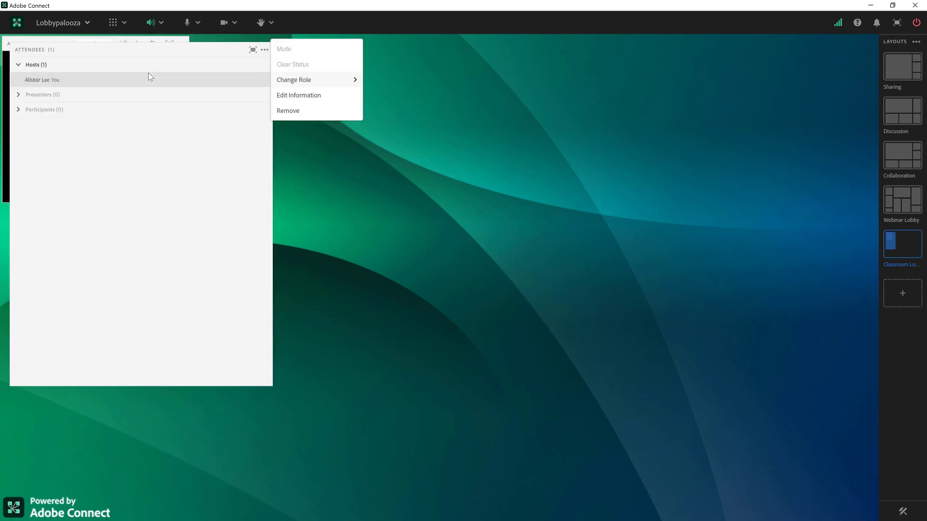
{"action": "left_click_drag", "start_coordinate": [182, 52], "coordinate": [446, 129]}
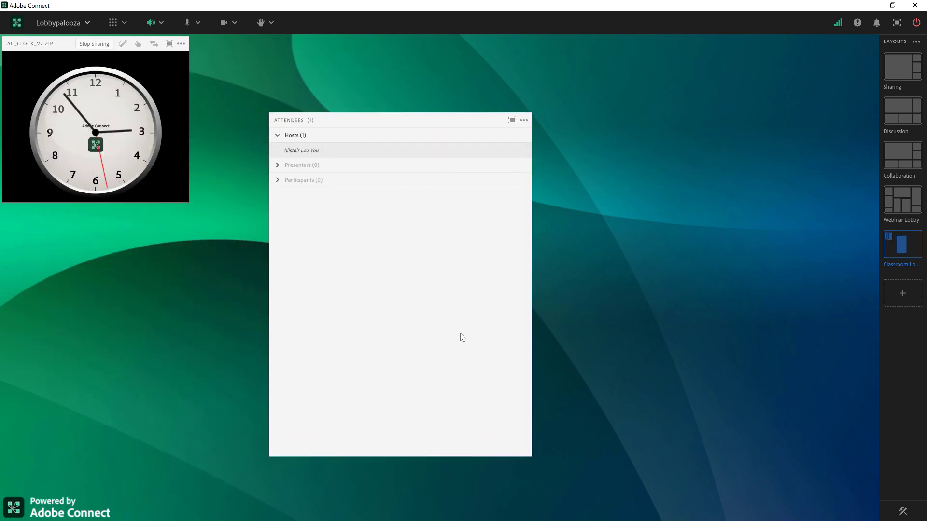
{"action": "left_click_drag", "start_coordinate": [530, 455], "coordinate": [487, 334]}
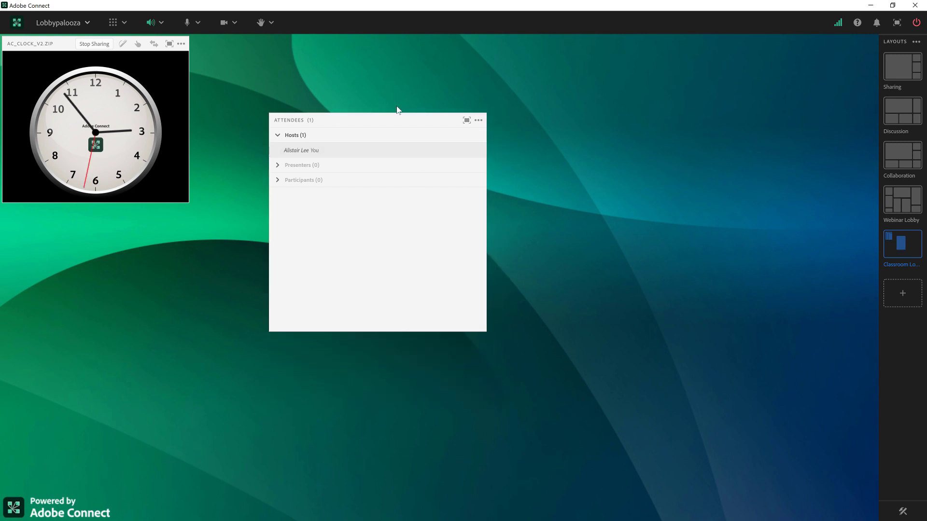
{"action": "left_click_drag", "start_coordinate": [398, 120], "coordinate": [132, 220]}
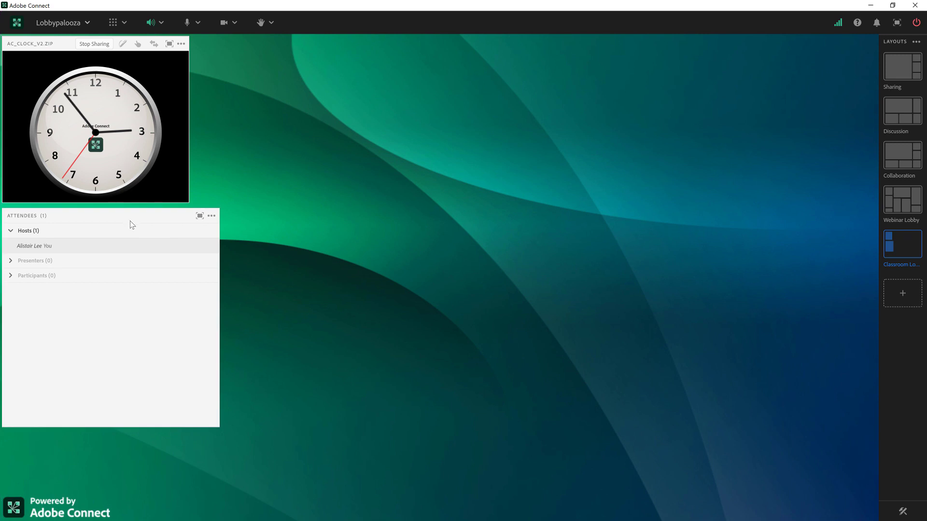
{"action": "left_click_drag", "start_coordinate": [218, 426], "coordinate": [189, 476]}
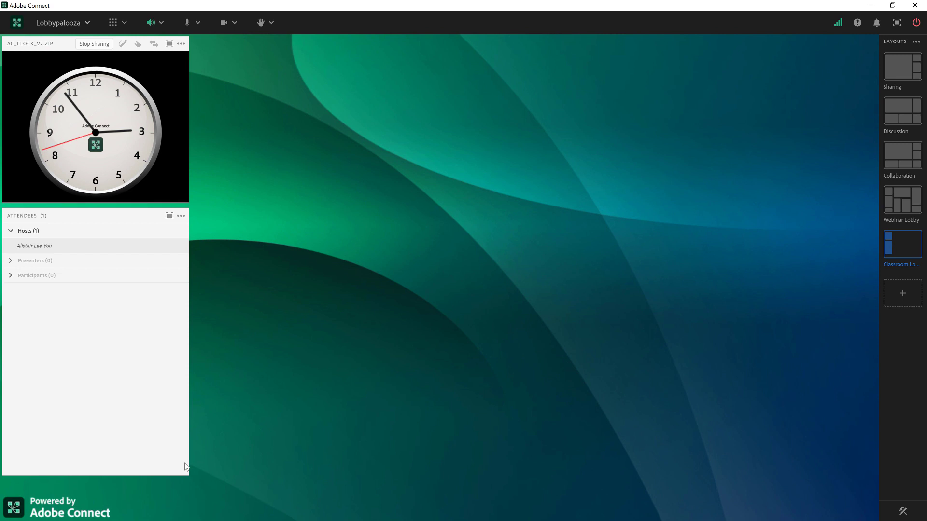
Add a new Chat pod beside the clock and attendee list, narrowed to a column ending level with the Attendees pod
{"action": "left_click", "coordinate": [126, 25]}
{"action": "mouse_move", "coordinate": [149, 105]}
{"action": "left_click", "coordinate": [222, 105]}
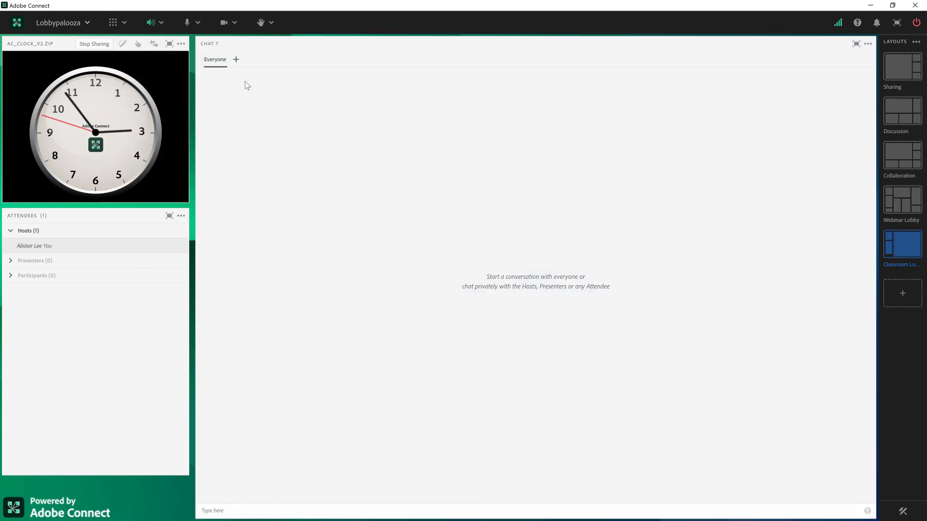
{"action": "left_click_drag", "start_coordinate": [877, 127], "coordinate": [411, 157]}
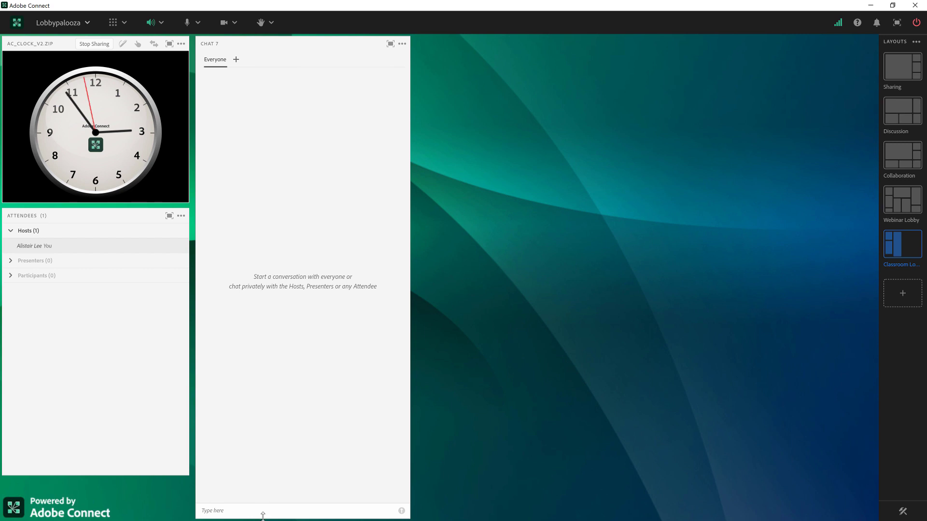
{"action": "left_click_drag", "start_coordinate": [263, 516], "coordinate": [264, 476]}
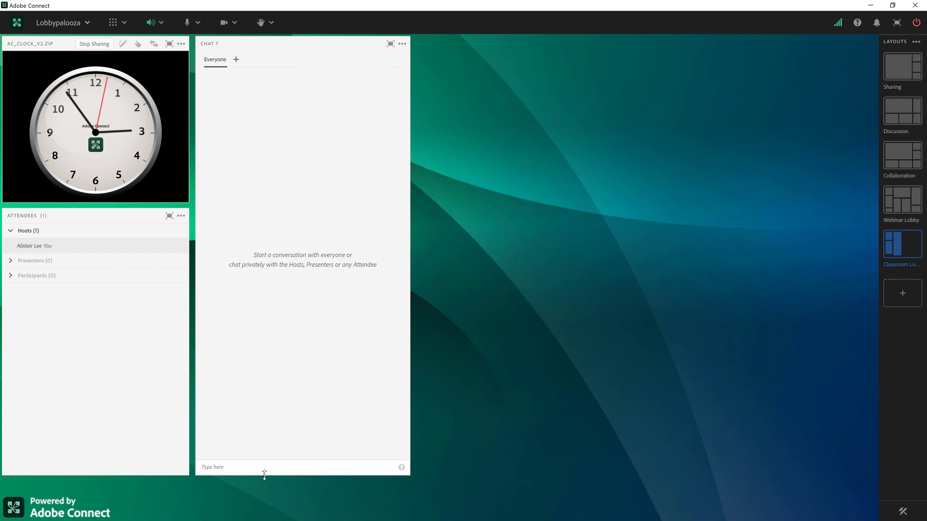
Add a new Share pod beside the chat and resize it to a wide banner area along the layout's upper edge
{"action": "left_click", "coordinate": [128, 21]}
{"action": "mouse_move", "coordinate": [120, 41]}
{"action": "left_click", "coordinate": [226, 43]}
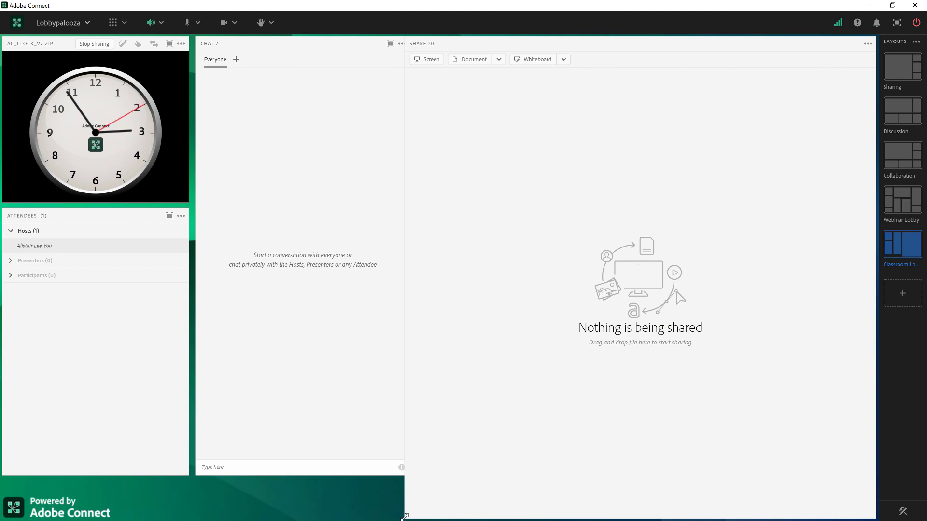
{"action": "left_click_drag", "start_coordinate": [404, 517], "coordinate": [416, 224]}
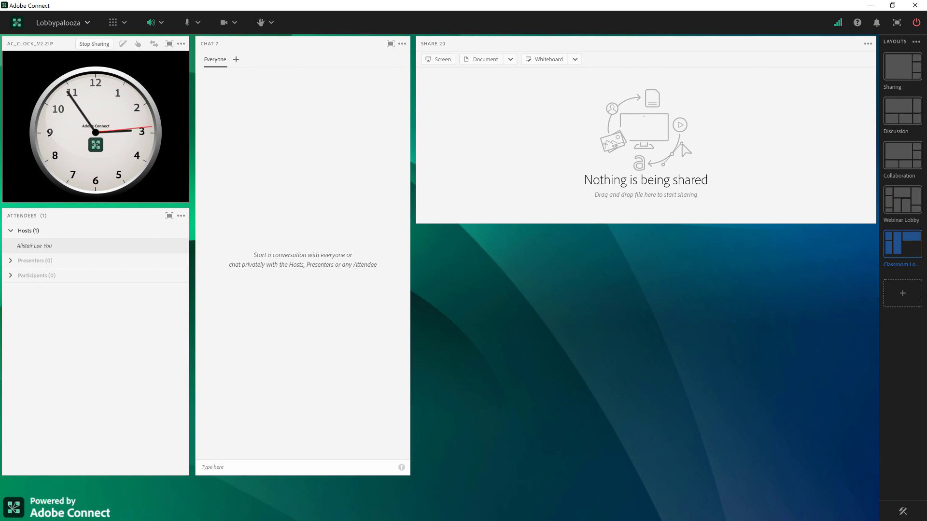
Share vc-welcome-banner.jpg from File Explorer's Lobby folder in the wide Share pod and hide that pod's title bar
{"action": "key", "text": "alt+Tab"}
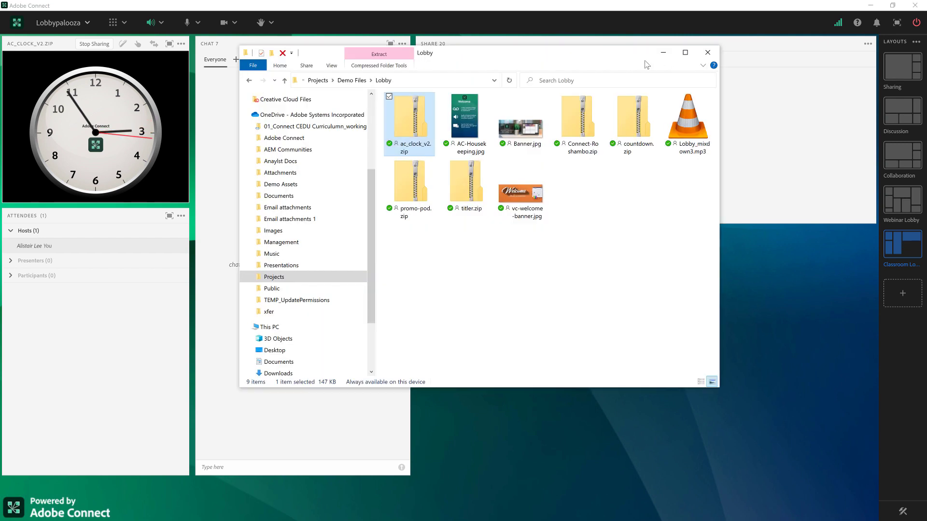
{"action": "left_click_drag", "start_coordinate": [589, 54], "coordinate": [378, 137]}
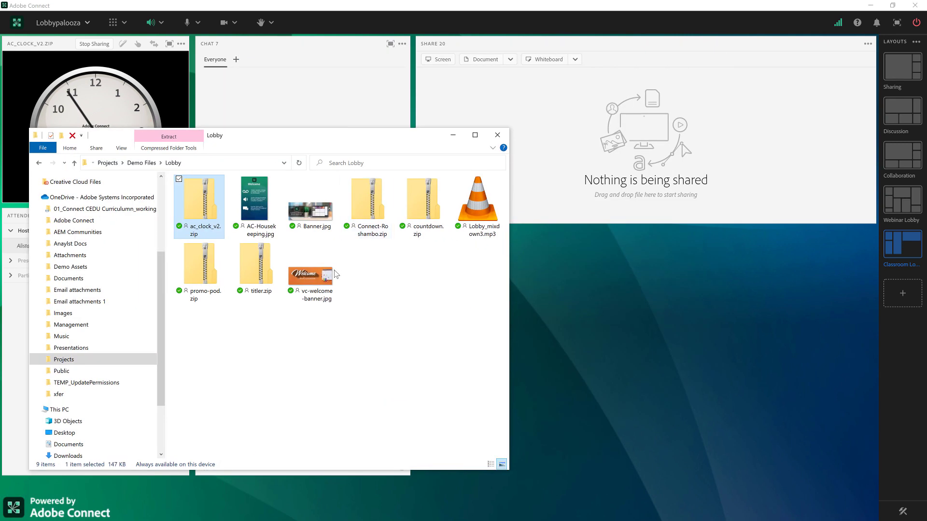
{"action": "left_click_drag", "start_coordinate": [300, 287], "coordinate": [589, 213]}
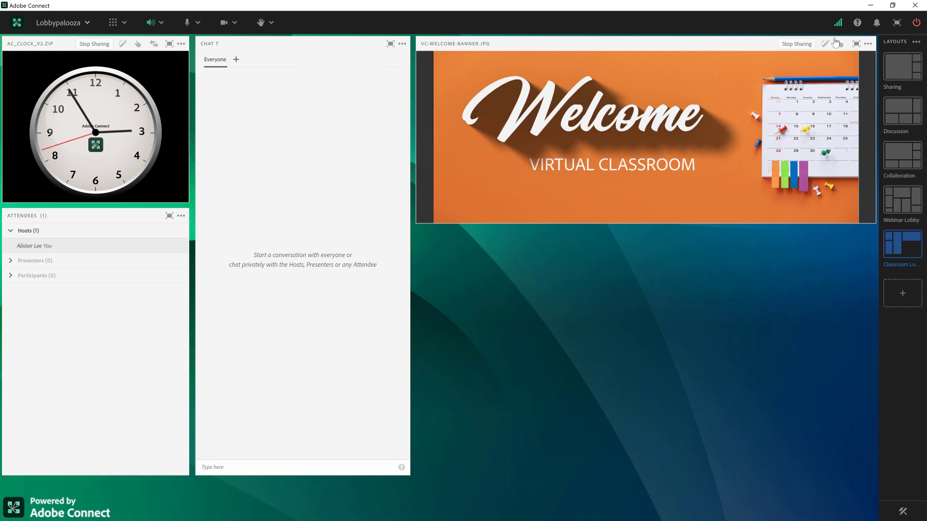
{"action": "left_click", "coordinate": [868, 44]}
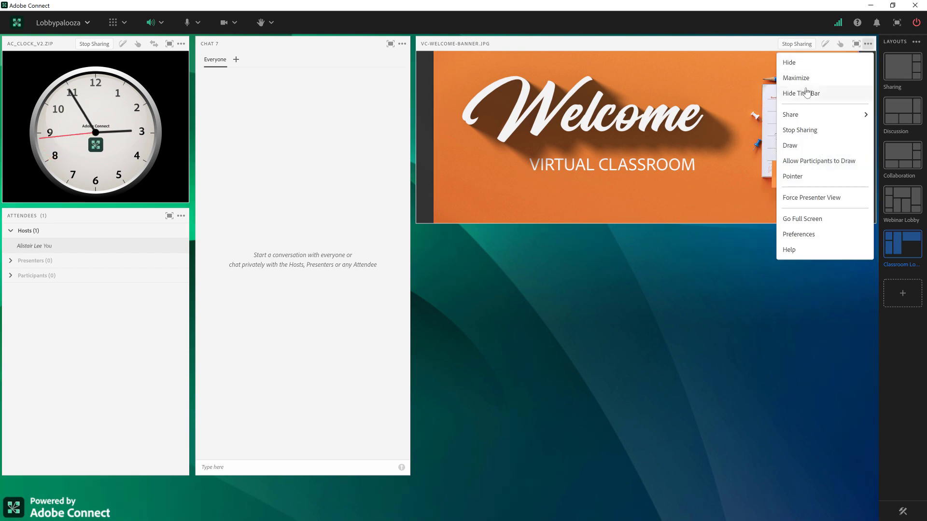
{"action": "left_click", "coordinate": [811, 93]}
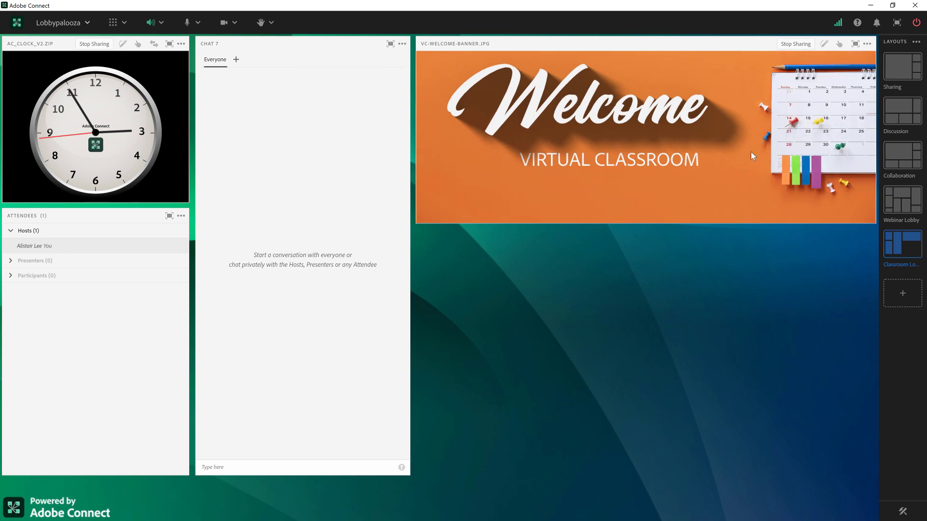
Add a new Files pod and fit it as a small box beneath the welcome banner, next to the chat column
{"action": "left_click", "coordinate": [114, 23]}
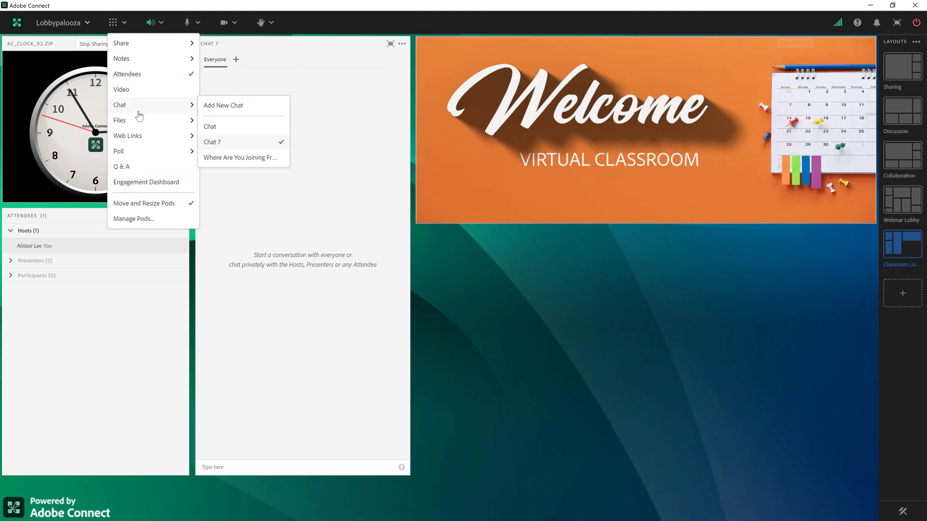
{"action": "mouse_move", "coordinate": [143, 126]}
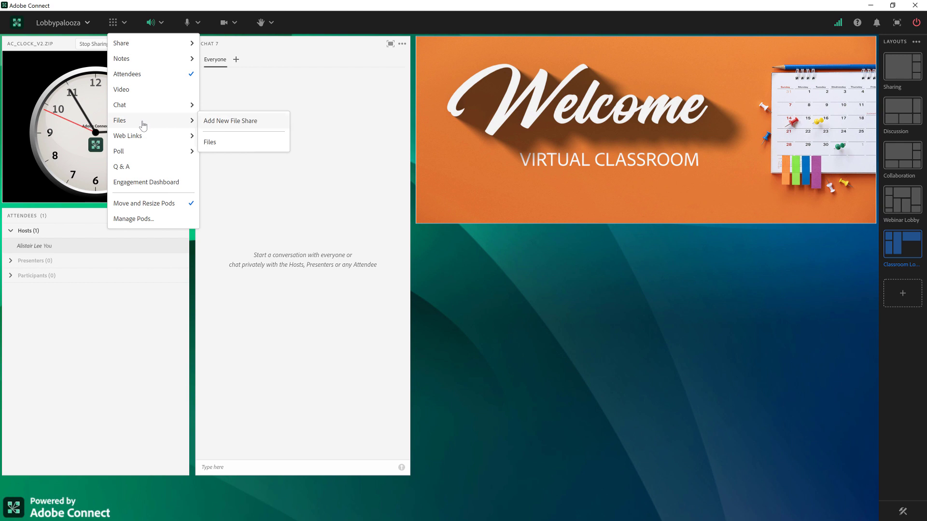
{"action": "left_click", "coordinate": [220, 124]}
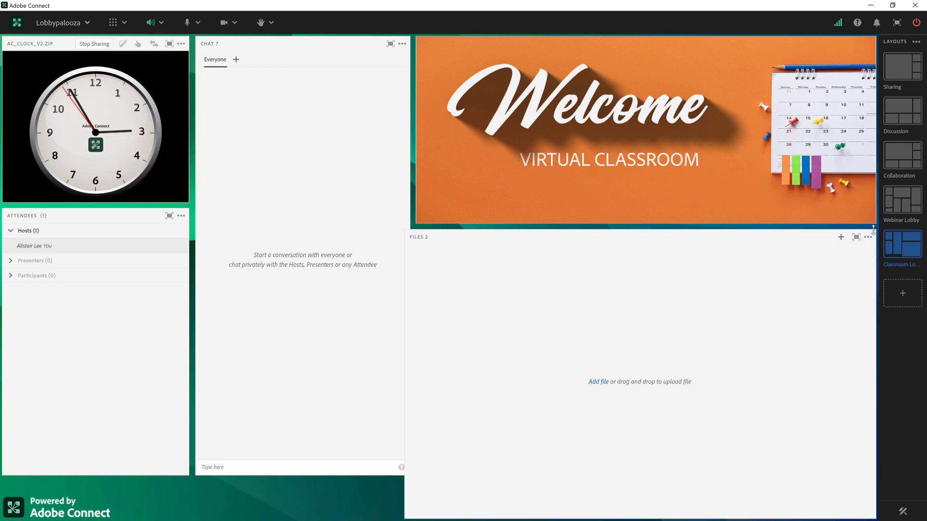
{"action": "left_click_drag", "start_coordinate": [874, 231], "coordinate": [588, 325]}
{"action": "left_click_drag", "start_coordinate": [515, 339], "coordinate": [522, 240]}
{"action": "left_click_drag", "start_coordinate": [596, 418], "coordinate": [610, 383]}
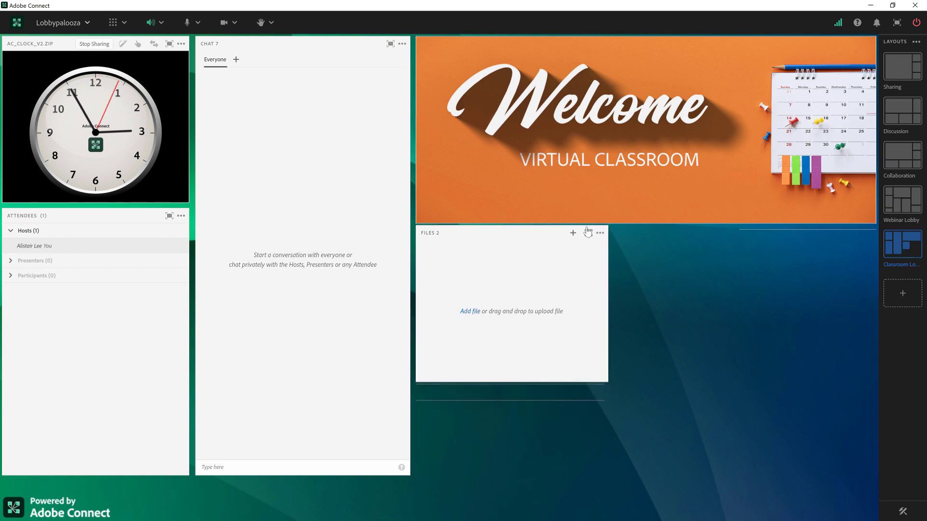
Add a new Web Links pod and position it directly beneath the Files pod
{"action": "left_click", "coordinate": [121, 23]}
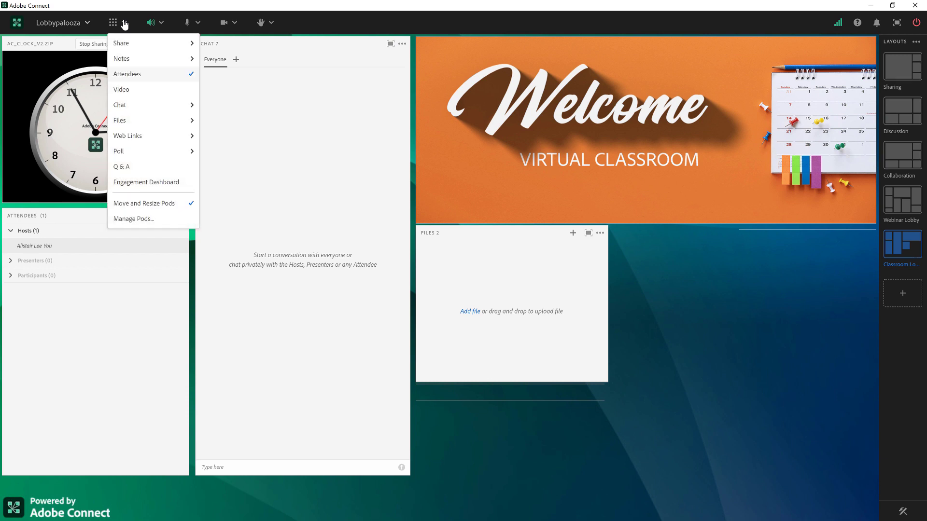
{"action": "mouse_move", "coordinate": [132, 110]}
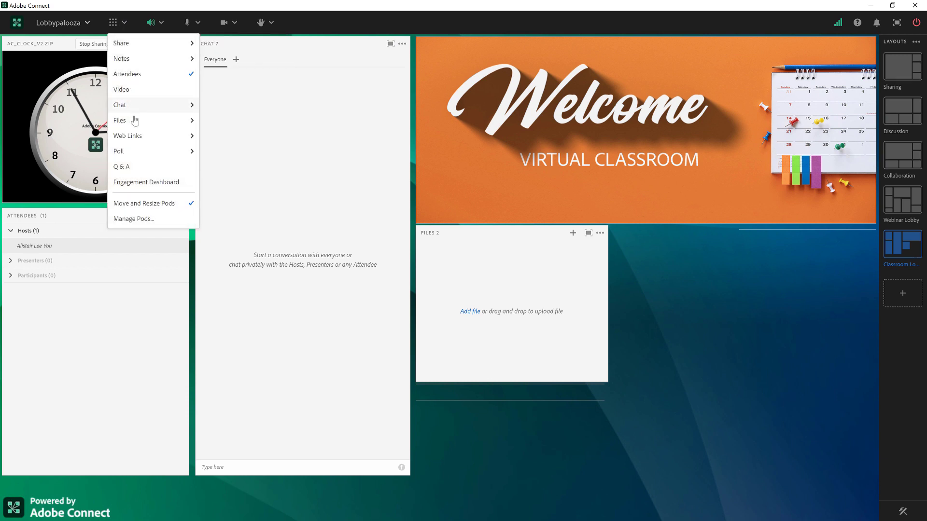
{"action": "mouse_move", "coordinate": [136, 65]}
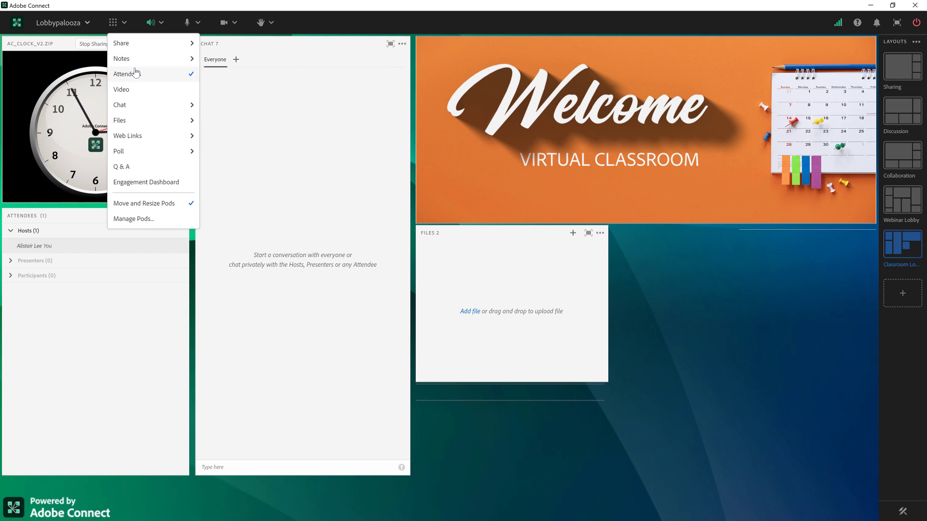
{"action": "mouse_move", "coordinate": [192, 139]}
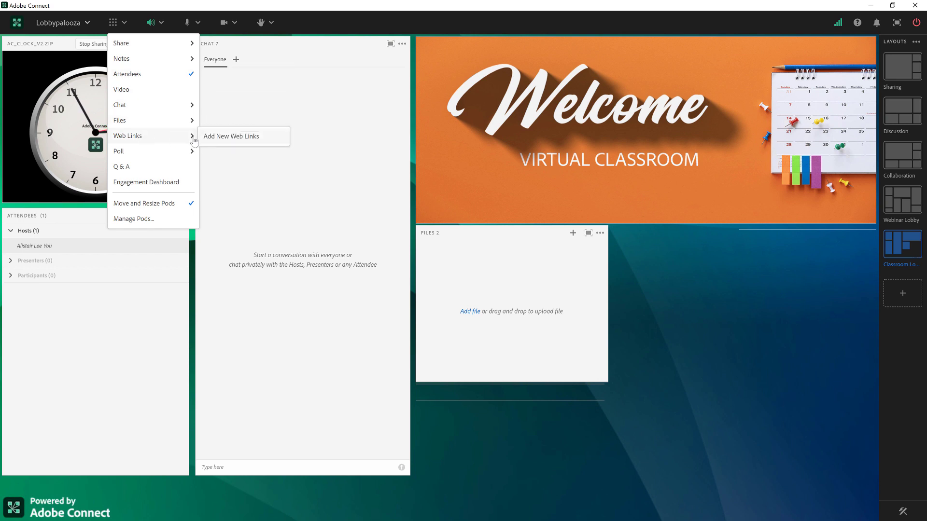
{"action": "left_click", "coordinate": [222, 140]}
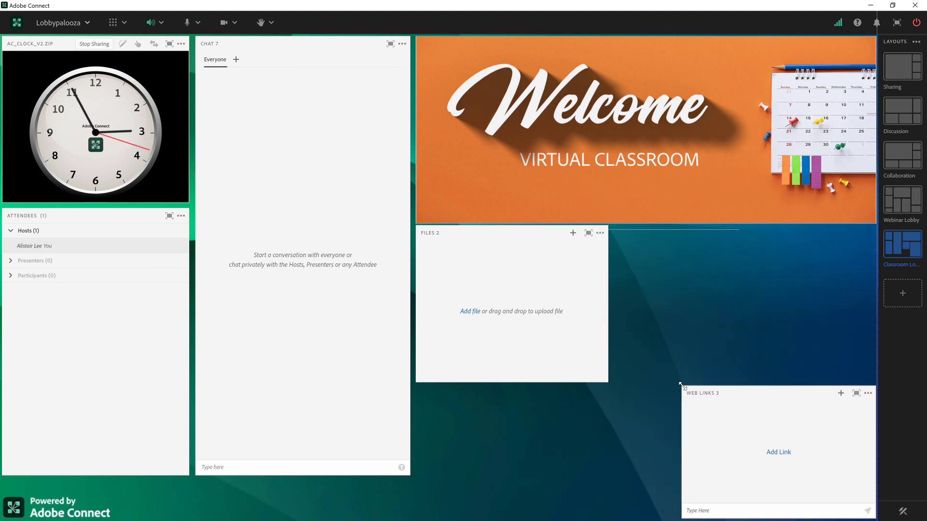
{"action": "left_click_drag", "start_coordinate": [737, 393], "coordinate": [471, 399]}
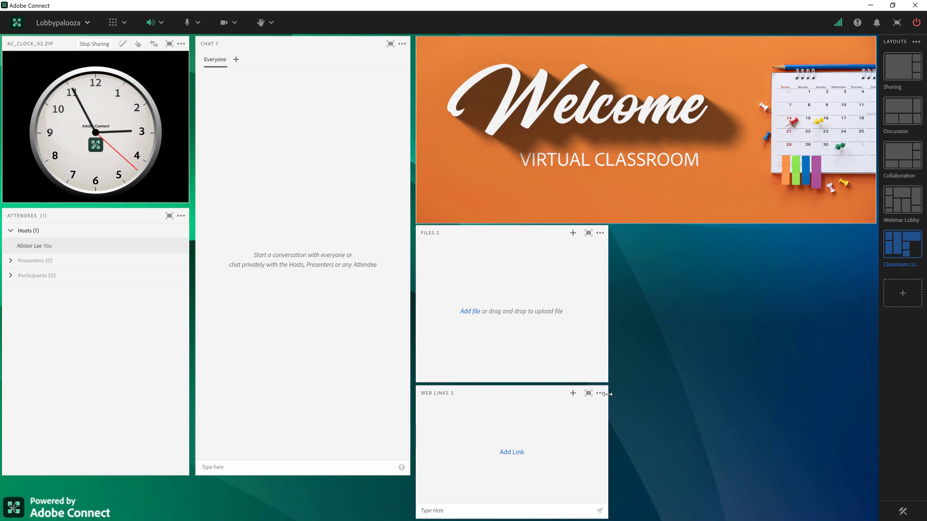
Add a new Poll pod beneath the welcome banner and resize it to fit beside the Files and Web Links pods
{"action": "left_click", "coordinate": [117, 23]}
{"action": "mouse_move", "coordinate": [133, 151]}
{"action": "left_click", "coordinate": [224, 153]}
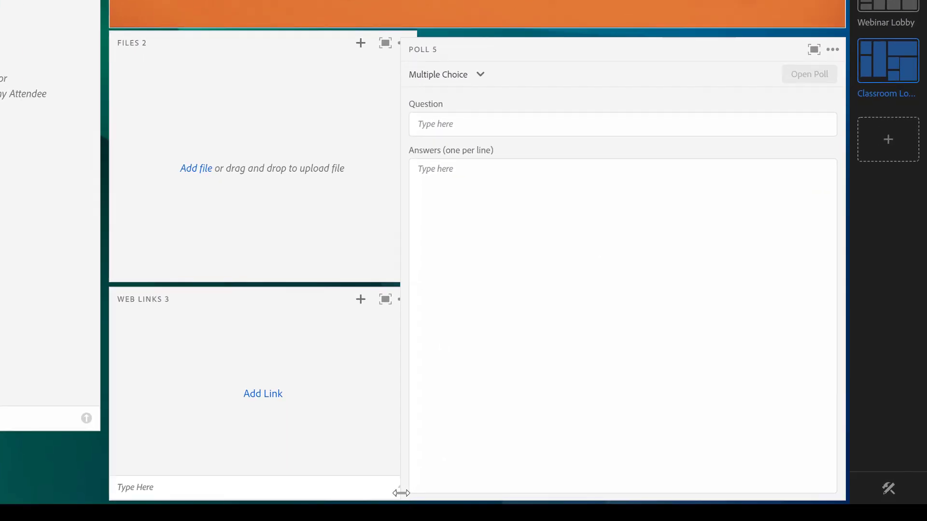
{"action": "left_click_drag", "start_coordinate": [402, 492], "coordinate": [437, 502]}
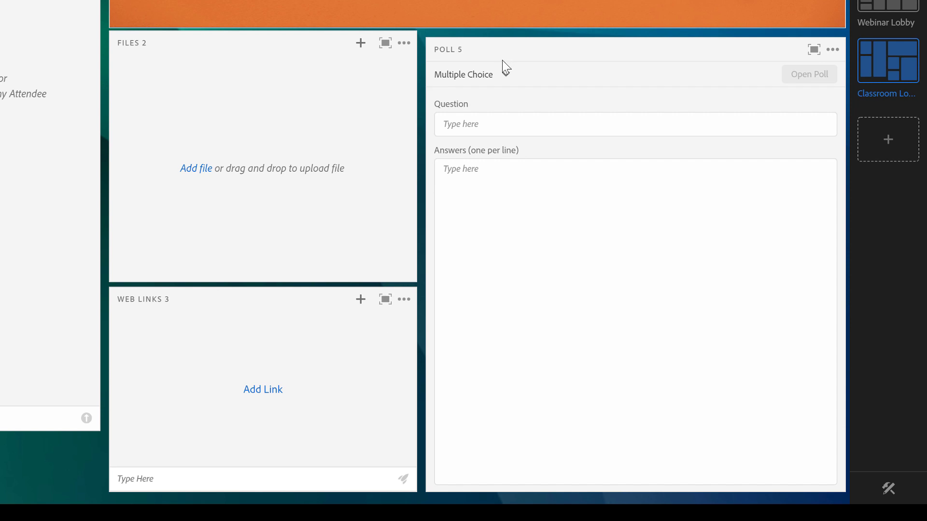
Open a multiple-choice poll asking "How would you rate your familiarity with the subject?" with answers Very familiar, Somewhat familiar and Complete newbie
{"action": "left_click", "coordinate": [479, 129]}
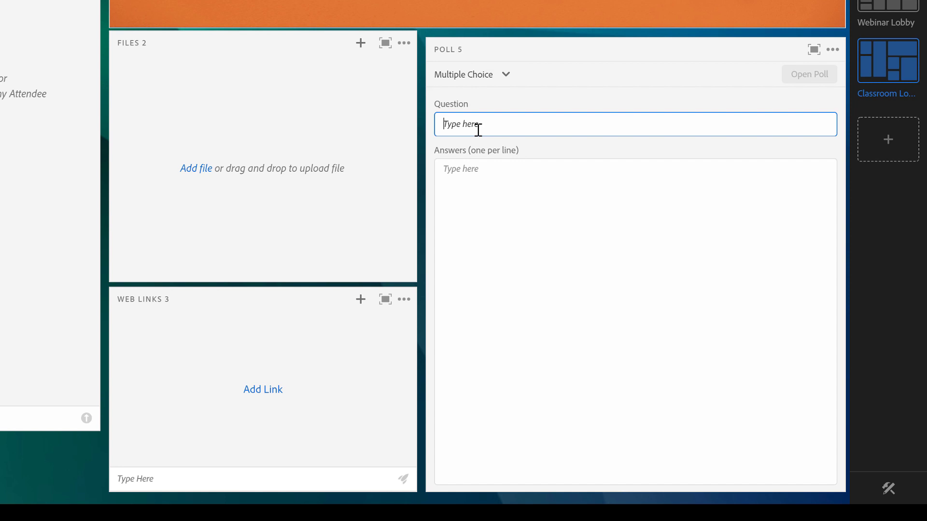
{"action": "type", "text": "How would you rate your familiarity with the subject?"}
{"action": "key", "text": "Tab"}
{"action": "key", "text": "Tab"}
{"action": "type", "text": "Very familiar"}
{"action": "key", "text": "Return"}
{"action": "type", "text": "Somewhat famili"}
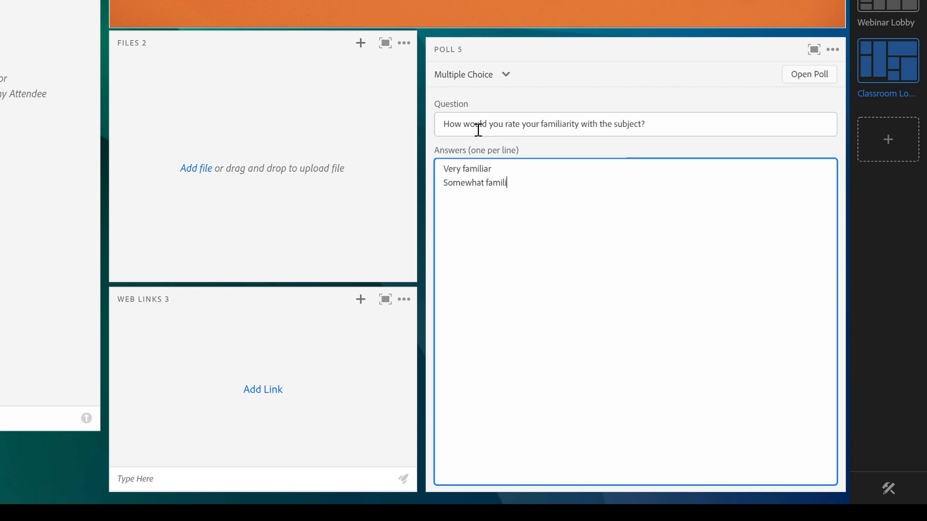
{"action": "type", "text": "ar"}
{"action": "key", "text": "Return"}
{"action": "type", "text": "Complete newbie"}
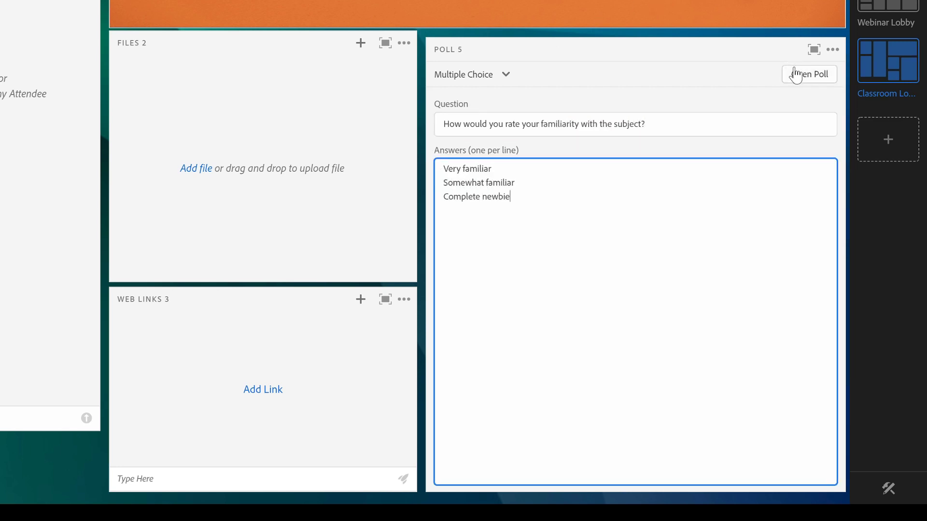
{"action": "left_click", "coordinate": [796, 75]}
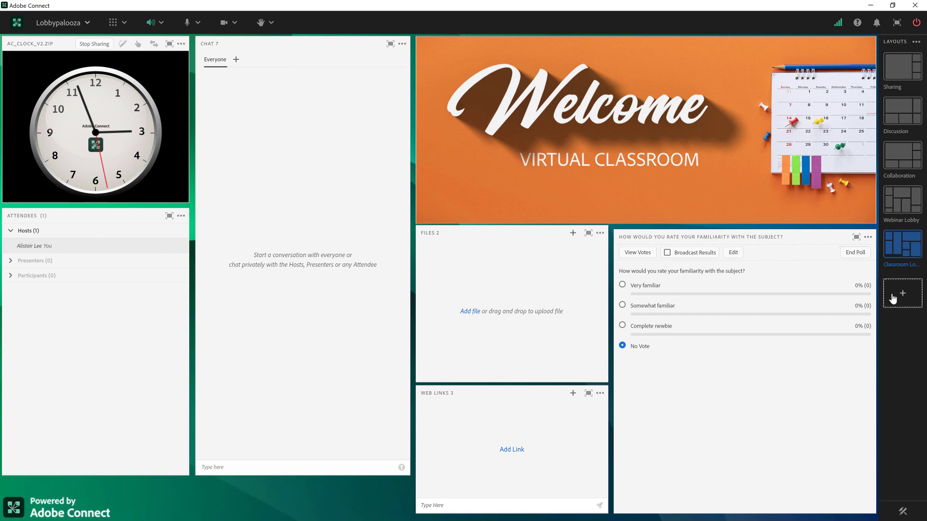
Create a new blank layout named Meeting Lobby and dismiss the tip about adding pods
{"action": "left_click", "coordinate": [893, 296]}
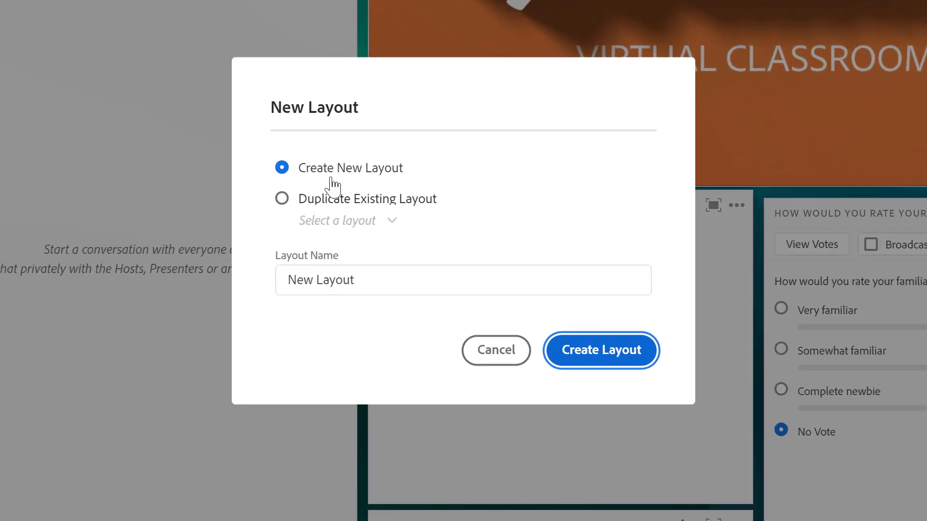
{"action": "triple_click", "coordinate": [353, 273]}
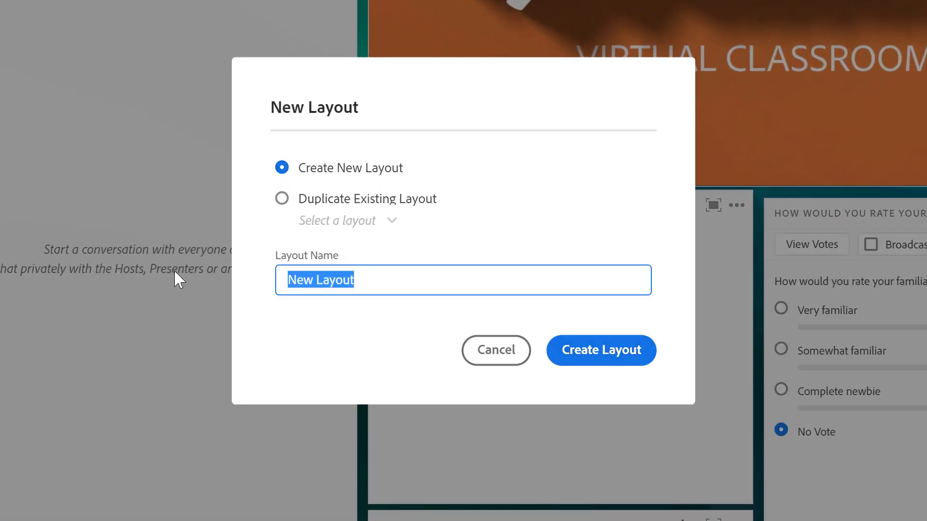
{"action": "type", "text": "Meeting Lobby"}
{"action": "key", "text": "Return"}
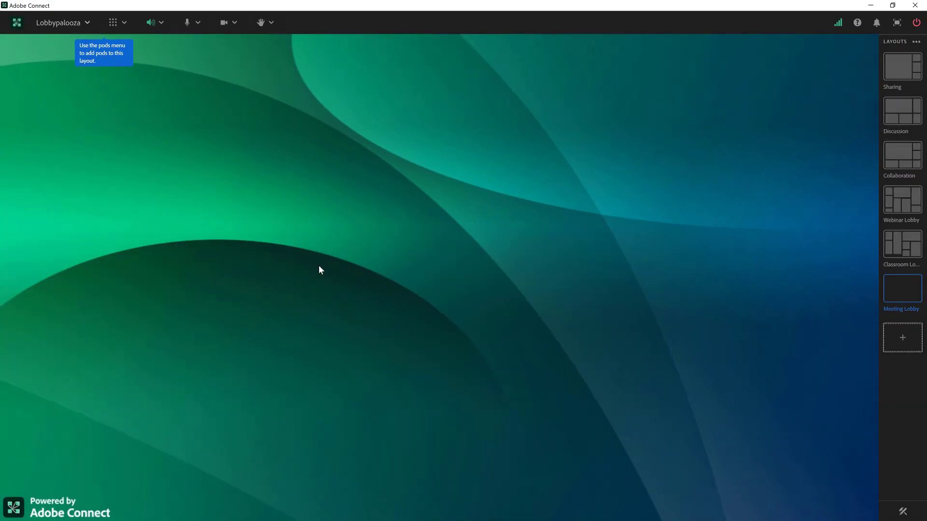
{"action": "left_click", "coordinate": [105, 58]}
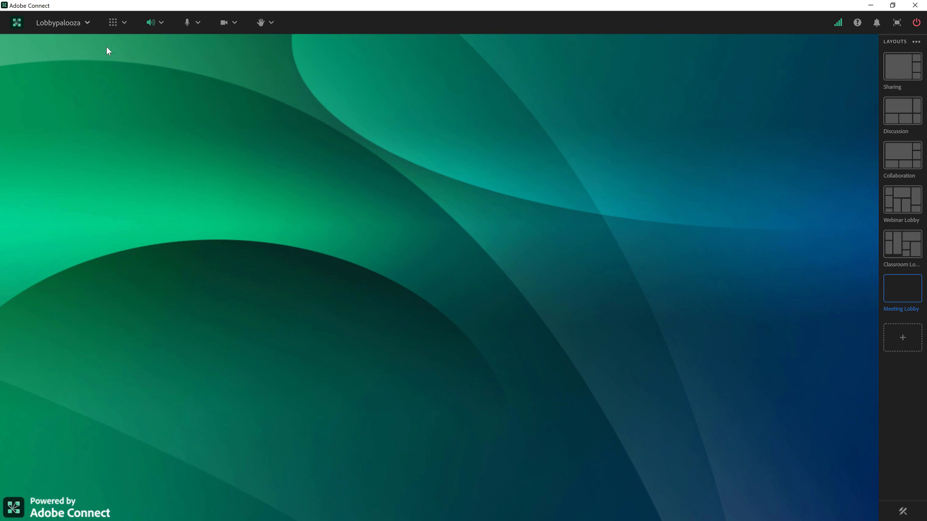
Add the existing ac_clock_v2.zip share to the layout and shrink it to a small clock in the upper-left corner
{"action": "left_click", "coordinate": [124, 24]}
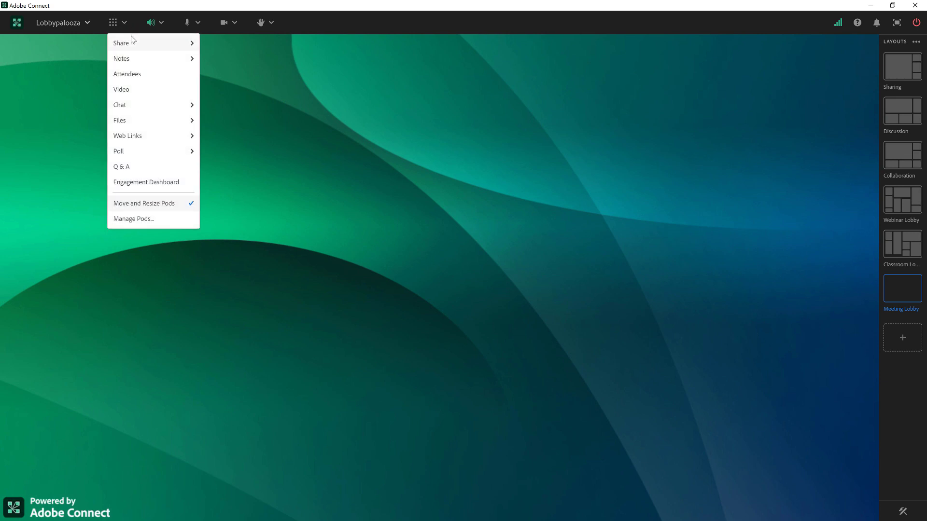
{"action": "mouse_move", "coordinate": [136, 45]}
{"action": "left_click", "coordinate": [241, 81]}
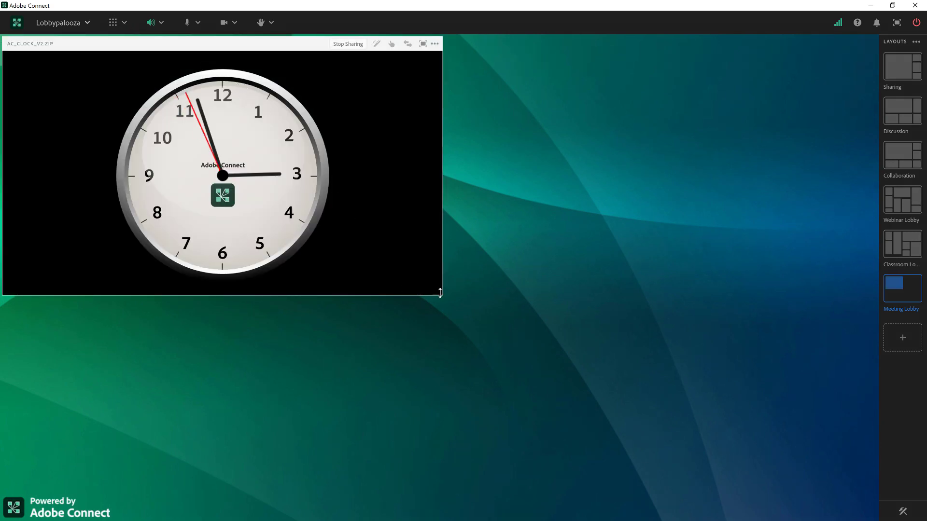
{"action": "left_click_drag", "start_coordinate": [441, 295], "coordinate": [208, 201]}
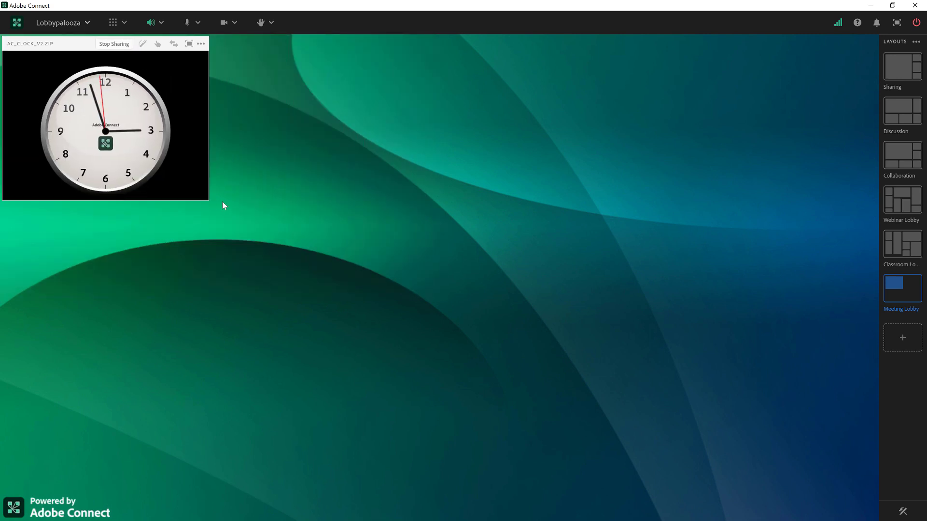
Add the Attendees pod beneath the clock and match its width to the clock pod
{"action": "left_click", "coordinate": [125, 22]}
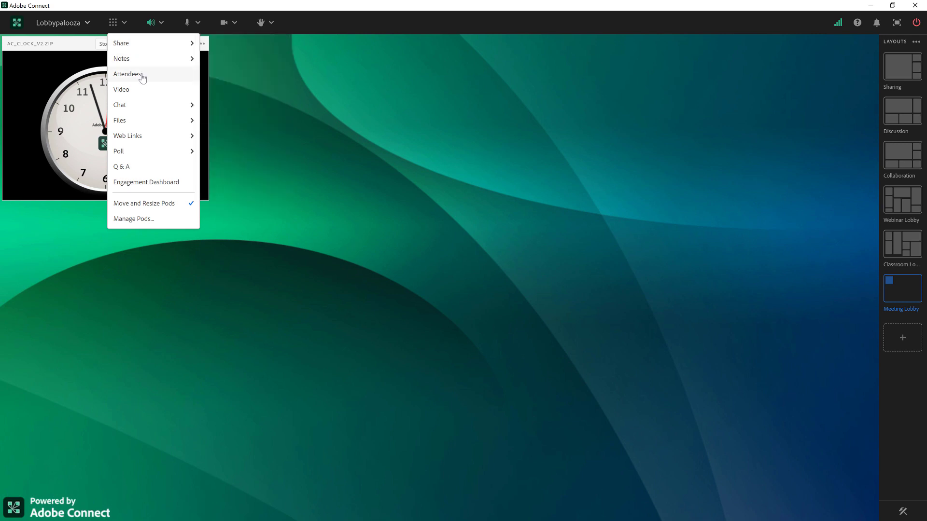
{"action": "left_click", "coordinate": [143, 78]}
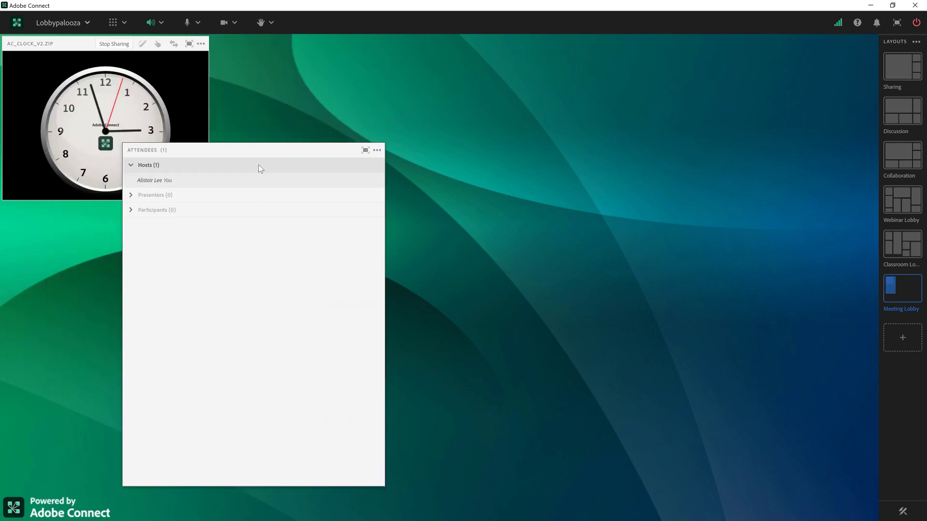
{"action": "left_click_drag", "start_coordinate": [257, 175], "coordinate": [157, 227]}
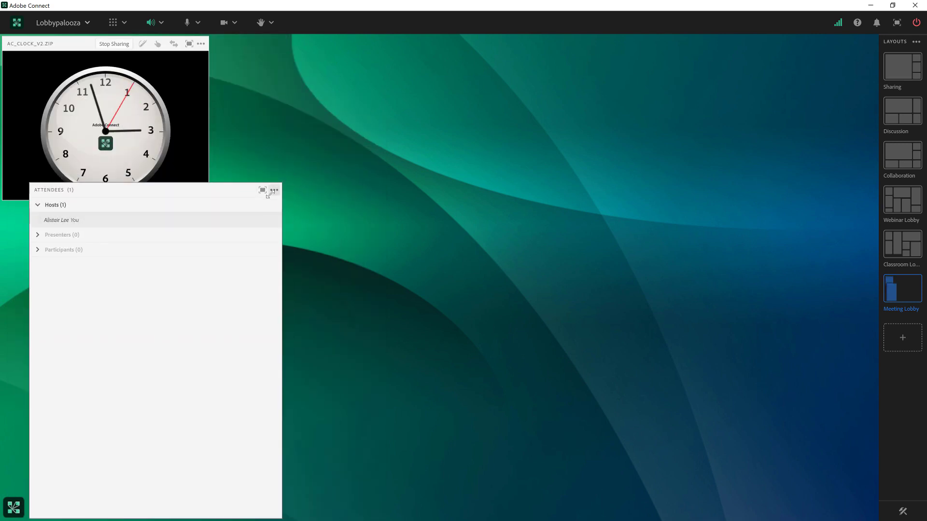
{"action": "left_click_drag", "start_coordinate": [267, 198], "coordinate": [161, 213]}
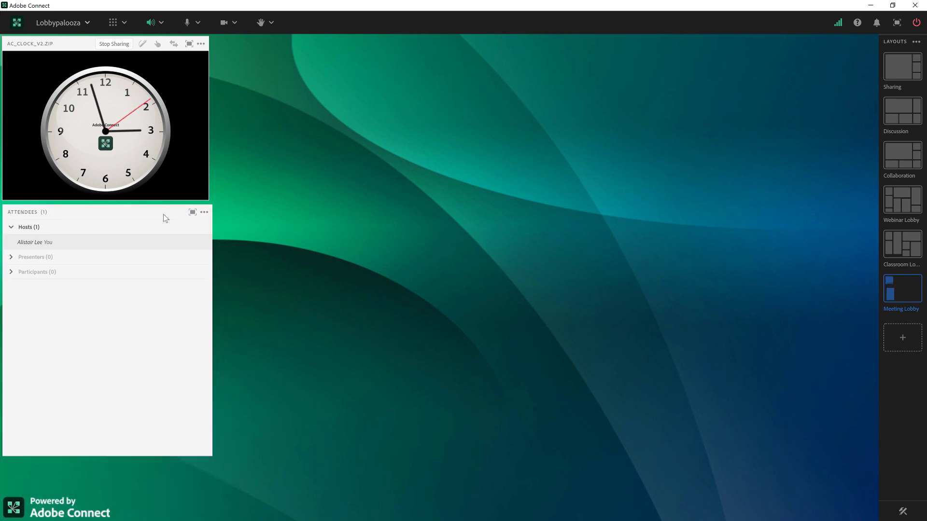
{"action": "left_click_drag", "start_coordinate": [212, 296], "coordinate": [209, 295]}
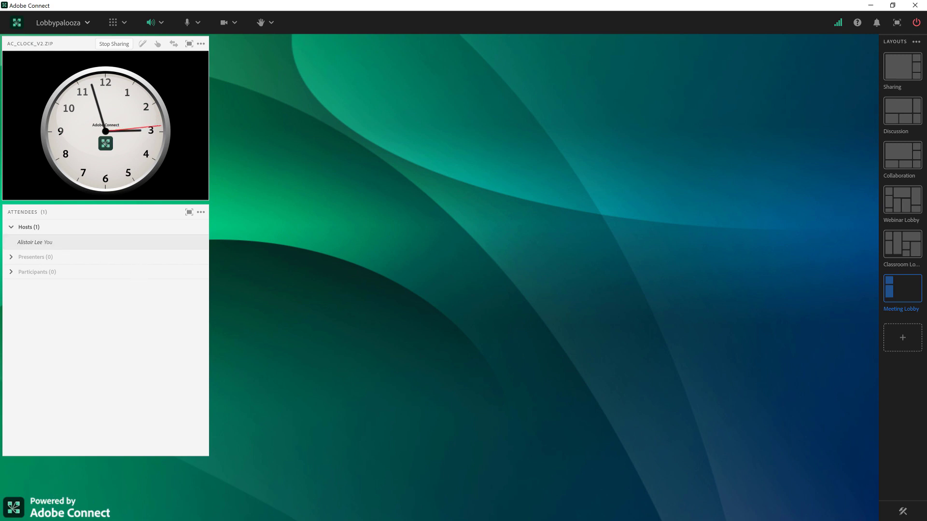
Add a new Share pod beside the clock and resize it to a wide banner along the layout's upper edge
{"action": "left_click", "coordinate": [121, 28]}
{"action": "mouse_move", "coordinate": [131, 44]}
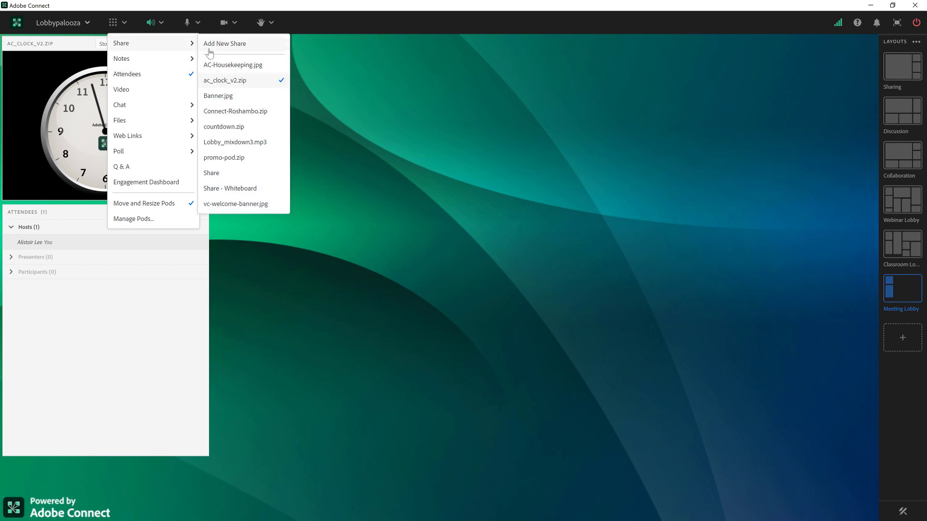
{"action": "left_click", "coordinate": [219, 48]}
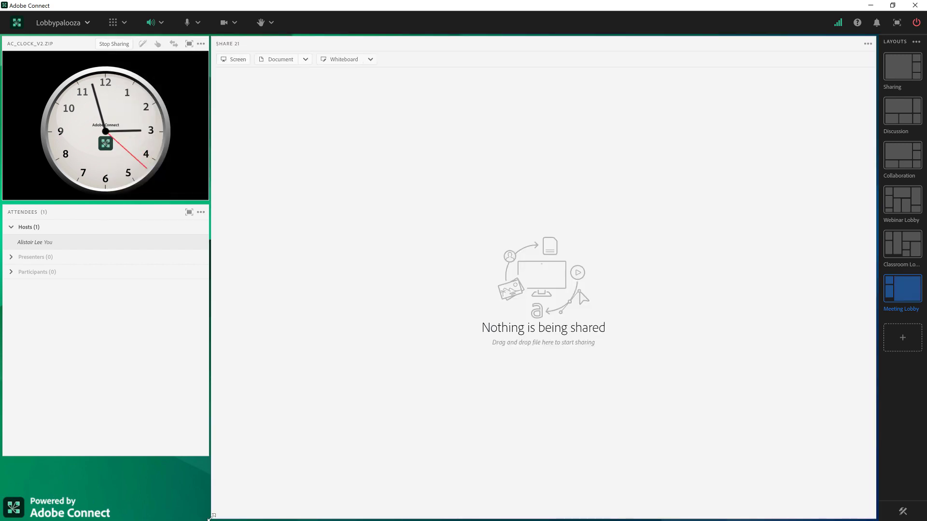
{"action": "left_click_drag", "start_coordinate": [209, 518], "coordinate": [217, 241]}
Share titler.zip from File Explorer's Lobby folder in the wide empty Share pod
{"action": "key", "text": "super+Tab"}
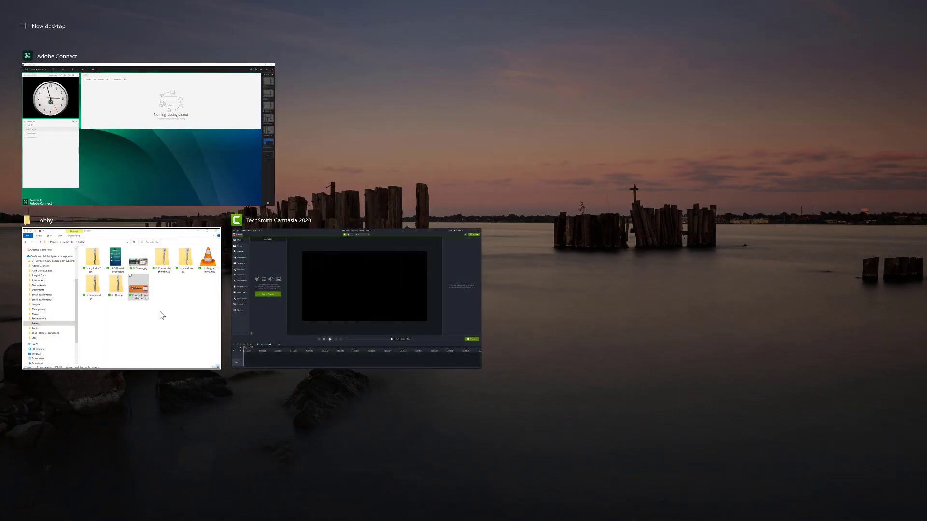
{"action": "left_click", "coordinate": [162, 315]}
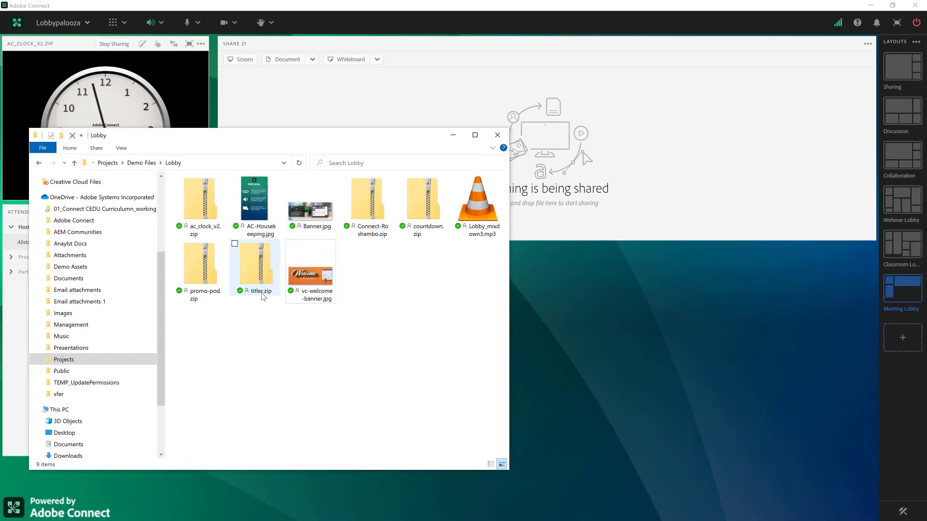
{"action": "left_click_drag", "start_coordinate": [259, 281], "coordinate": [560, 150]}
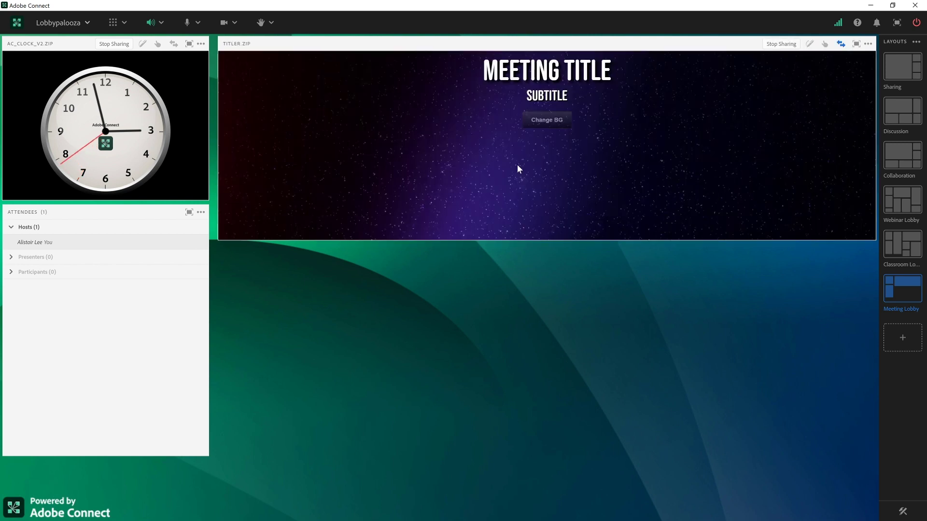
Switch the titler banner to the blue-green background with curved lines and set its title to "WELCOME ACME CORPORATION"
{"action": "left_click", "coordinate": [537, 124]}
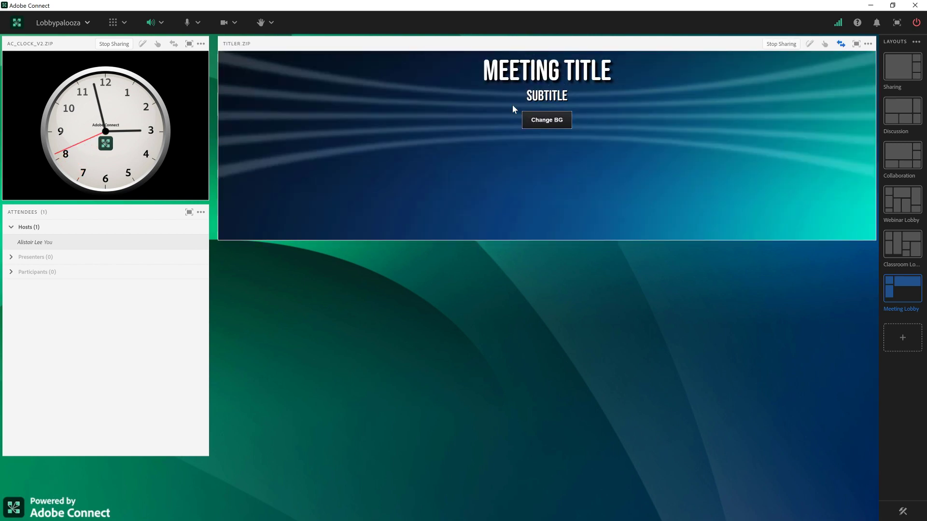
{"action": "triple_click", "coordinate": [502, 69]}
{"action": "type", "text": "WEL"}
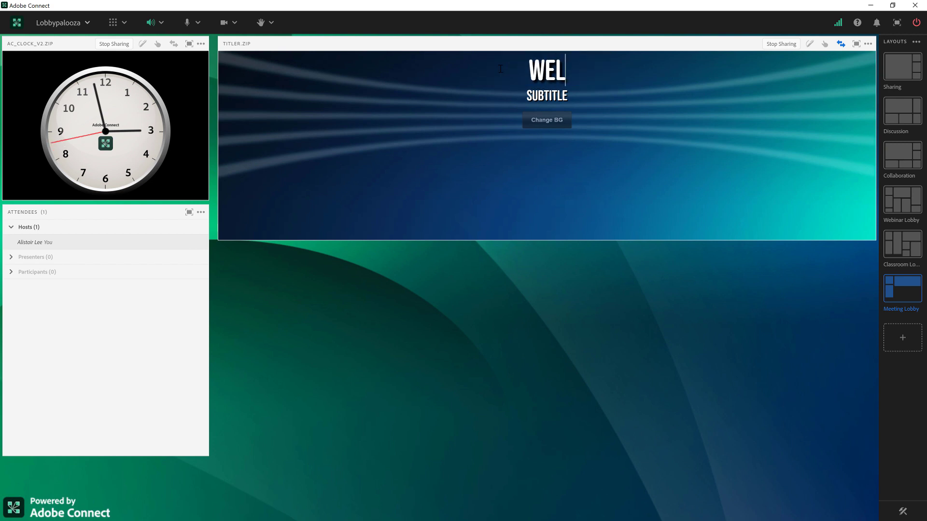
{"action": "type", "text": "COME ACME CORPORATION"}
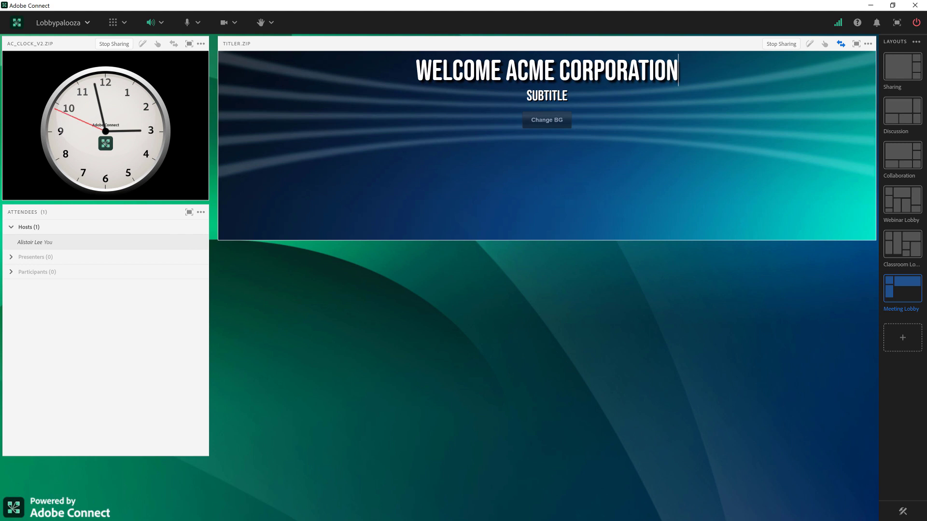
Set the banner's subtitle to "ROADMAP SESSION" and shorten the titler pod to end level with the clock pod
{"action": "double_click", "coordinate": [546, 95]}
{"action": "type", "text": "ROADMAP SESSION"}
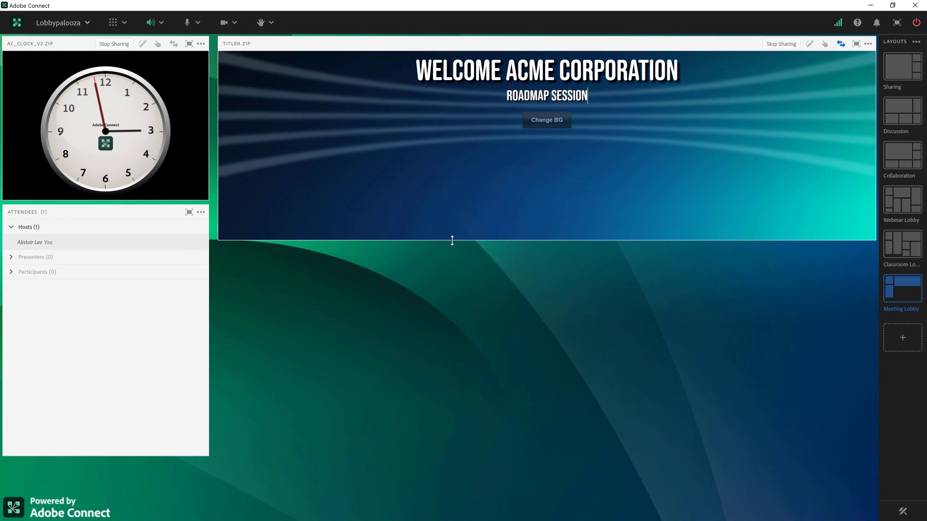
{"action": "left_click_drag", "start_coordinate": [450, 240], "coordinate": [449, 200]}
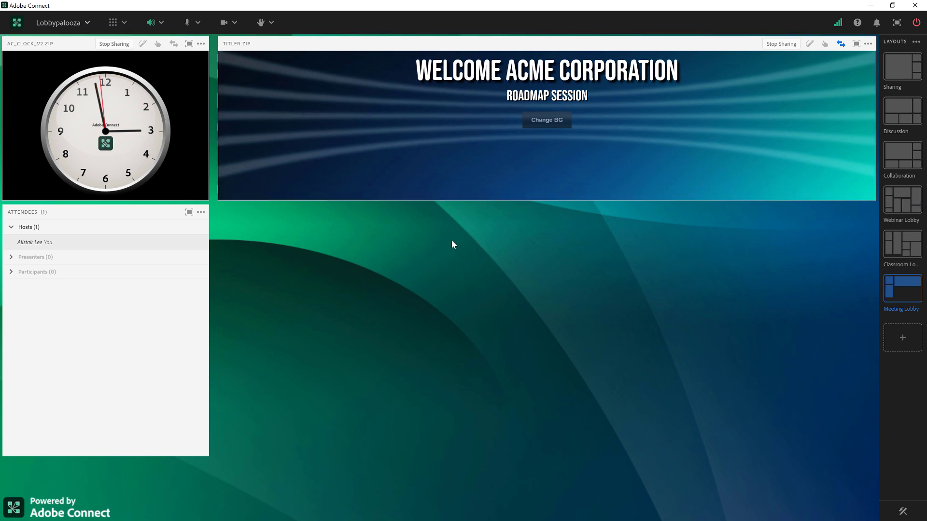
Add a Video pod, move it over the titler banner and enlarge it to span the banner's area
{"action": "left_click", "coordinate": [120, 24]}
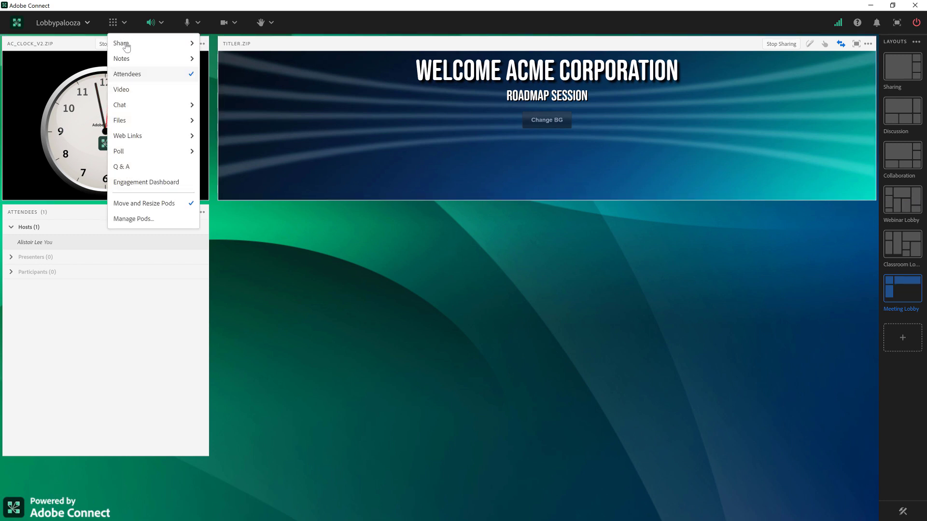
{"action": "left_click", "coordinate": [132, 96]}
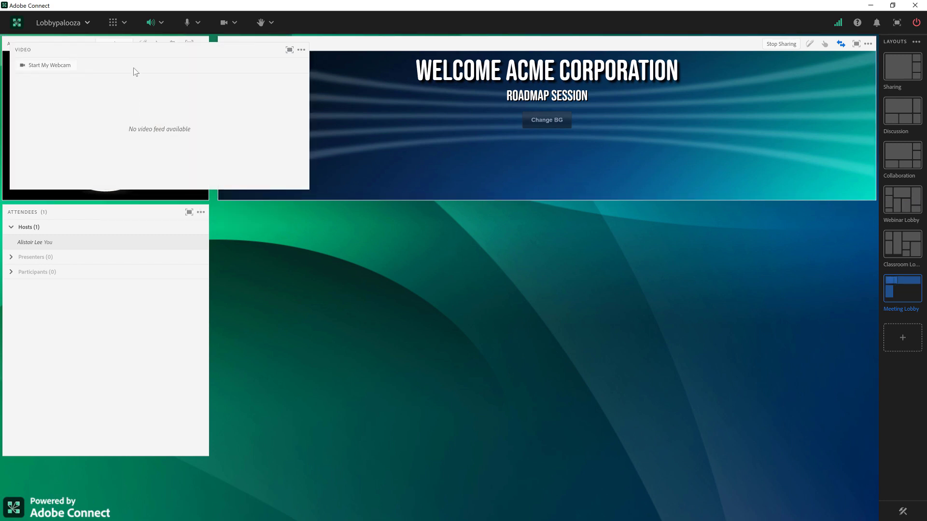
{"action": "left_click_drag", "start_coordinate": [137, 48], "coordinate": [341, 42]}
{"action": "left_click_drag", "start_coordinate": [517, 183], "coordinate": [877, 201]}
{"action": "mouse_move", "coordinate": [604, 46]}
{"action": "left_mouse_down"}
{"action": "mouse_move", "coordinate": [603, 71]}
{"action": "mouse_move", "coordinate": [597, 44]}
{"action": "left_mouse_up"}
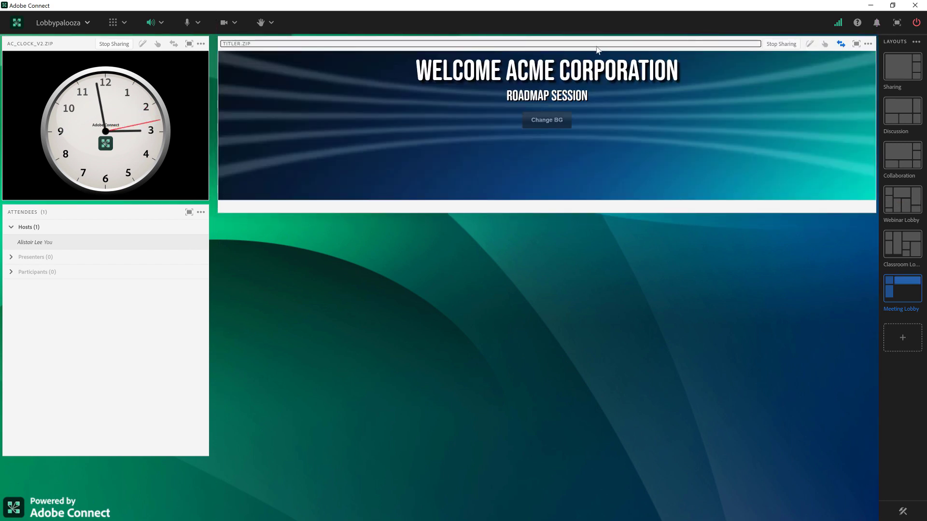
Hide and re-show the titler.zip pod so it lies over the Video pod, and shorten the Video pod to about the banner's height
{"action": "left_click", "coordinate": [869, 44]}
{"action": "left_click", "coordinate": [789, 61]}
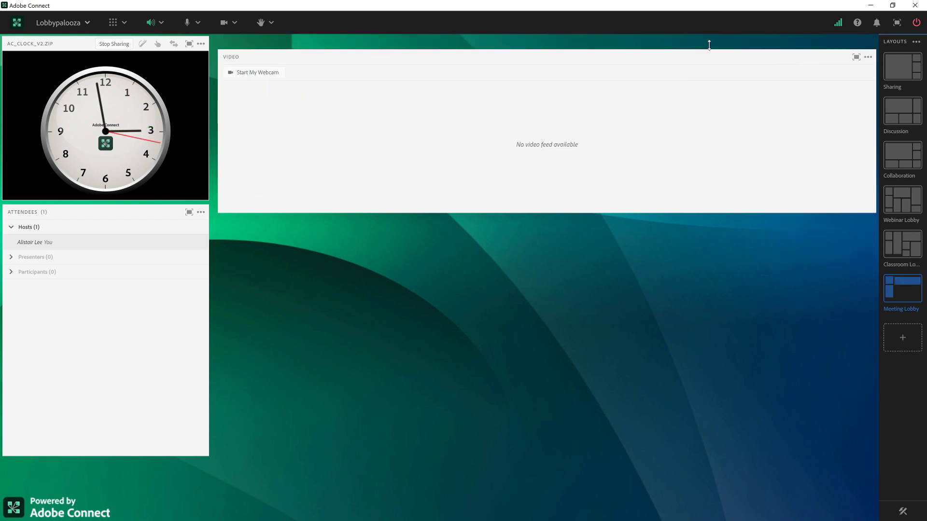
{"action": "left_click", "coordinate": [125, 22]}
{"action": "mouse_move", "coordinate": [131, 43]}
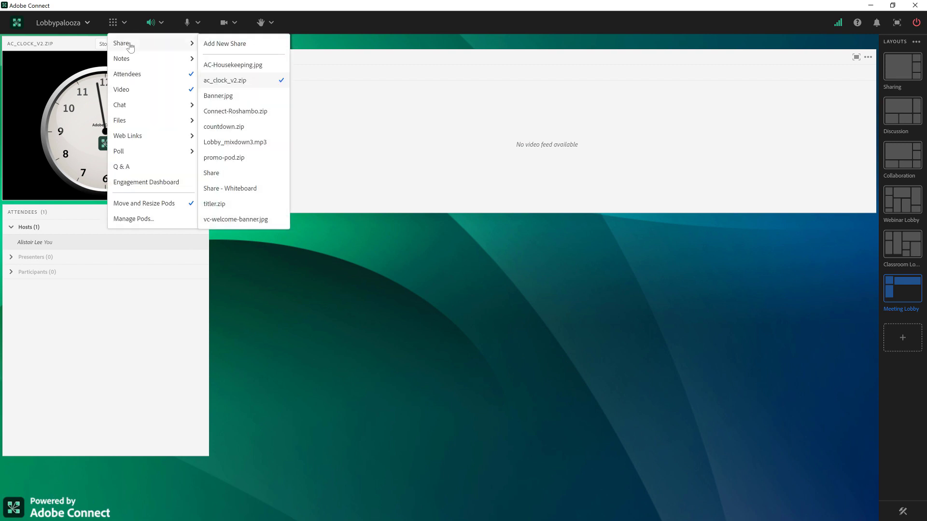
{"action": "left_click", "coordinate": [231, 204]}
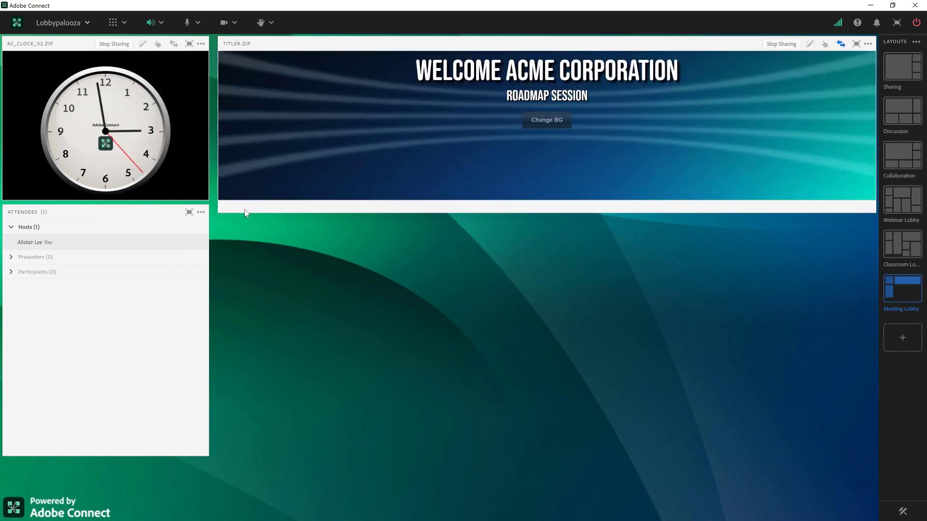
{"action": "left_click_drag", "start_coordinate": [245, 213], "coordinate": [244, 203]}
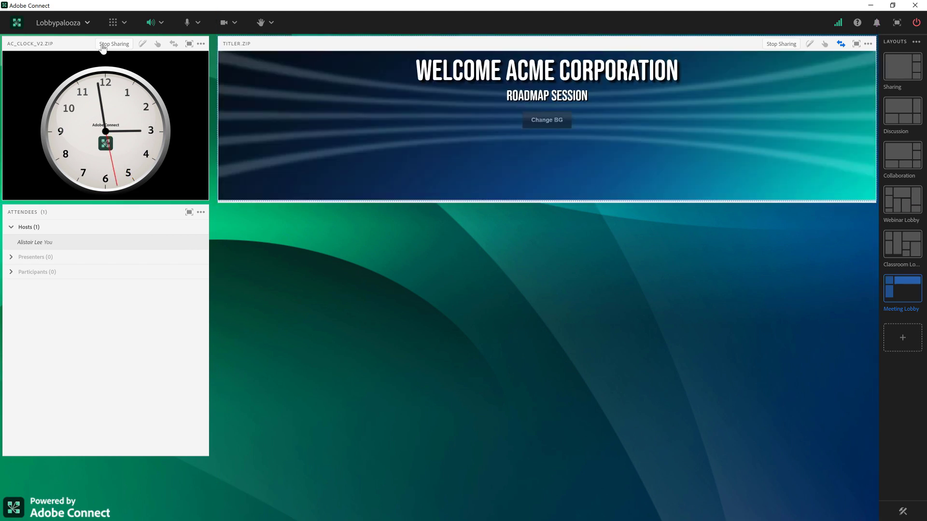
Add a new Chat pod and resize it to sit beneath the banner, beside the Attendees pod
{"action": "left_click", "coordinate": [117, 24]}
{"action": "mouse_move", "coordinate": [193, 110]}
{"action": "left_click", "coordinate": [222, 106]}
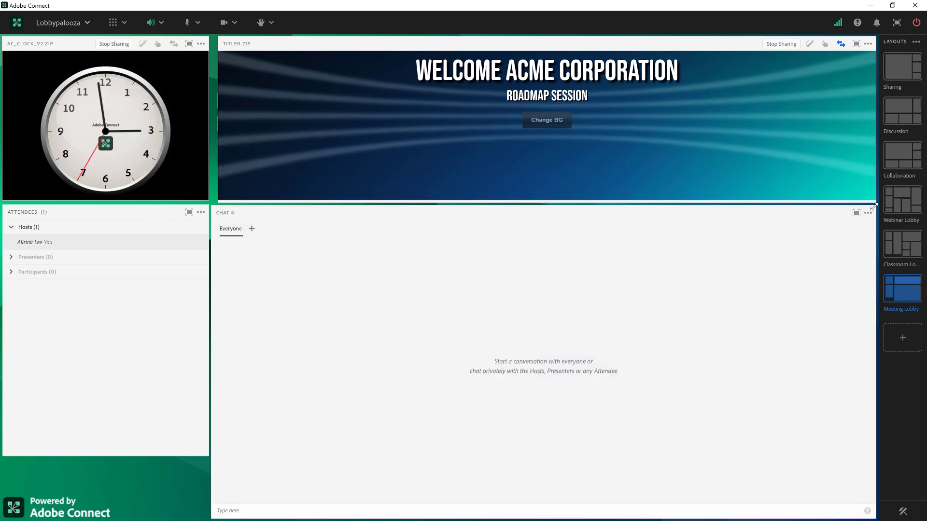
{"action": "left_click_drag", "start_coordinate": [872, 205], "coordinate": [475, 262]}
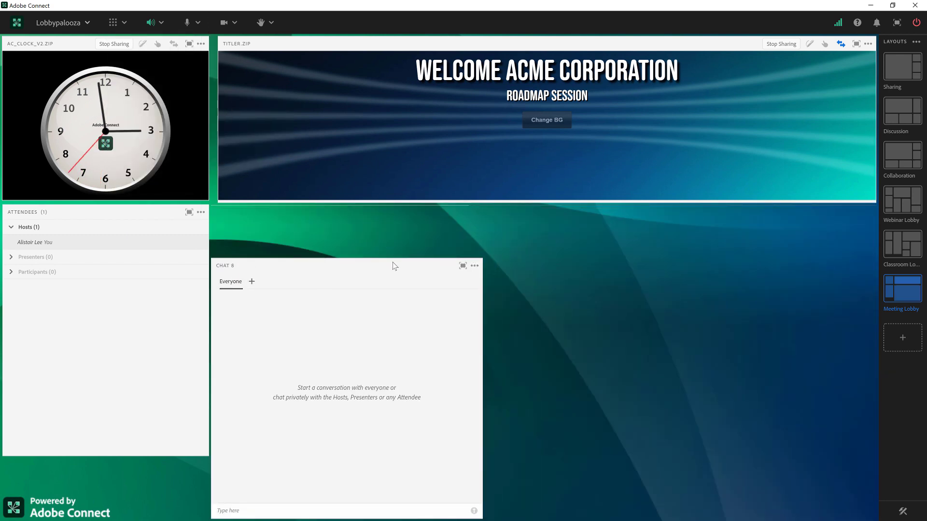
{"action": "left_click_drag", "start_coordinate": [393, 262], "coordinate": [399, 213]}
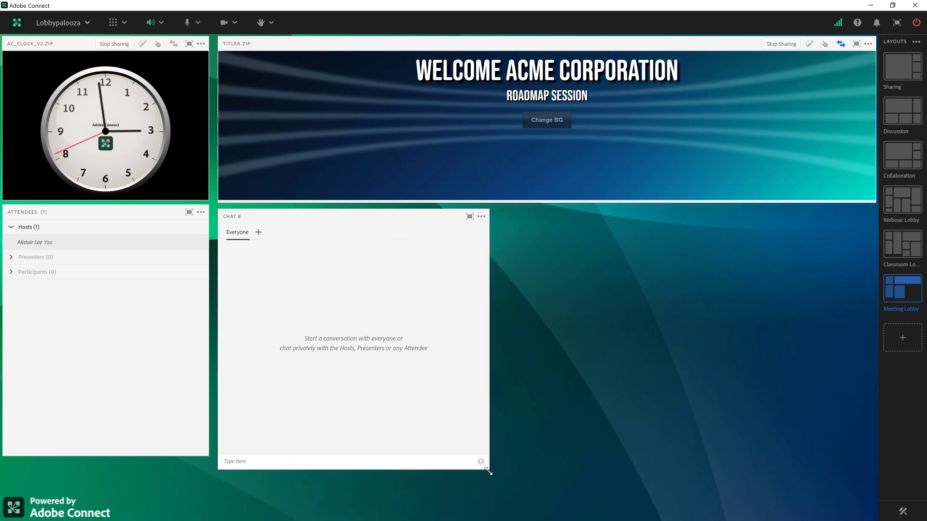
{"action": "left_click_drag", "start_coordinate": [490, 471], "coordinate": [487, 484]}
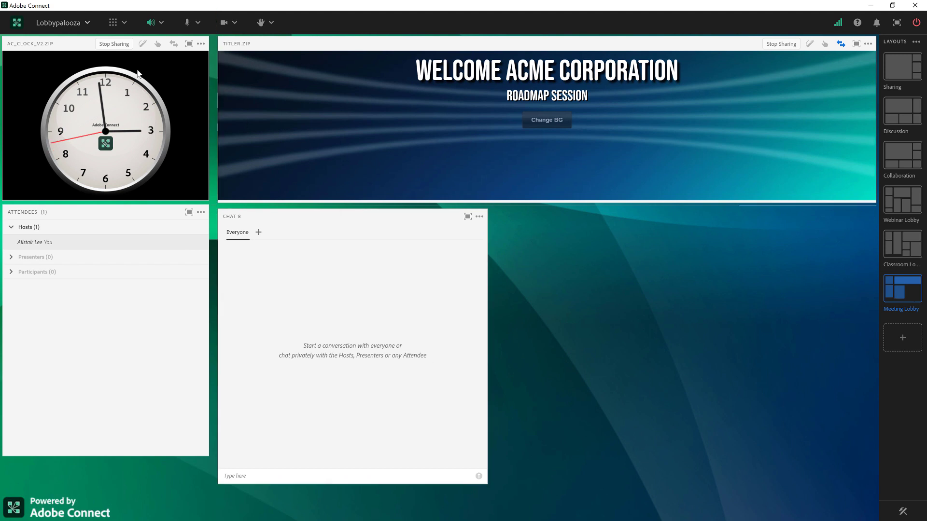
Add a new Notes pod, shrink it and place it beneath the banner beside the Chat pod
{"action": "left_click", "coordinate": [120, 24]}
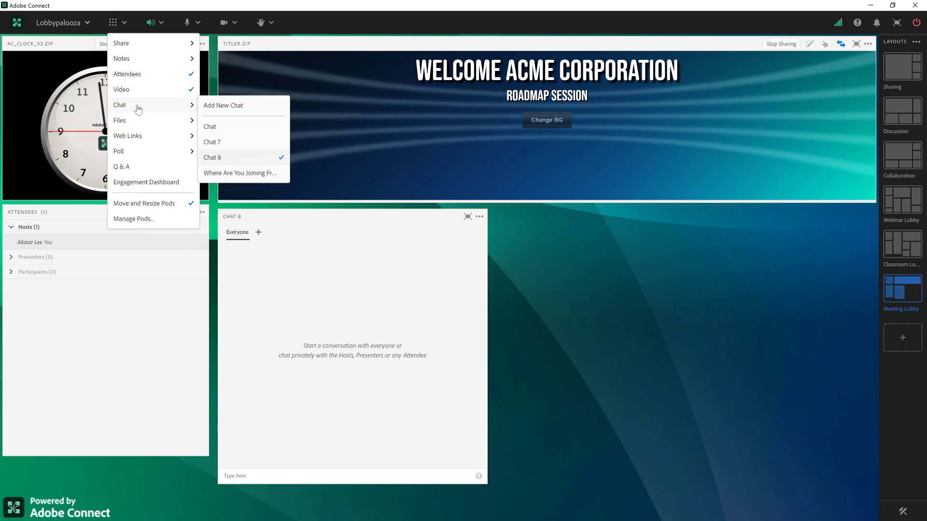
{"action": "mouse_move", "coordinate": [143, 64]}
{"action": "left_click", "coordinate": [254, 59]}
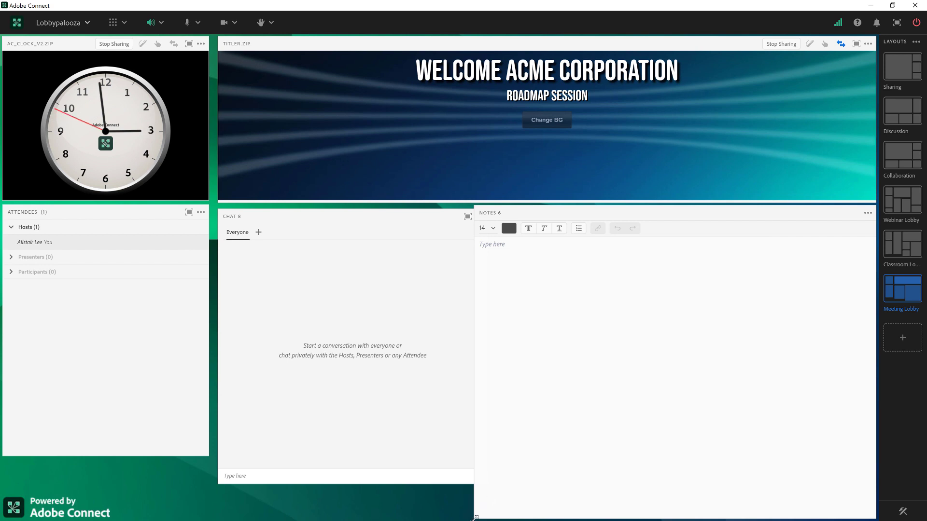
{"action": "left_click_drag", "start_coordinate": [476, 518], "coordinate": [522, 498]}
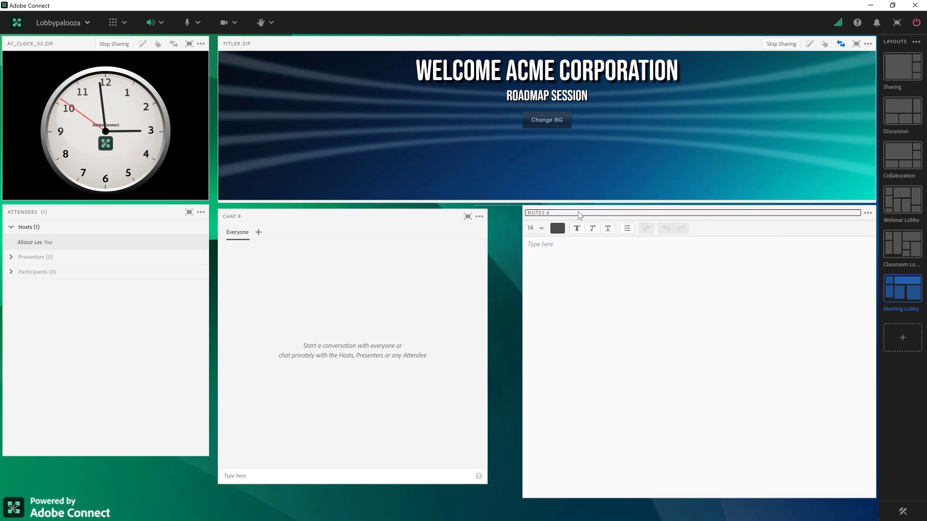
{"action": "left_click_drag", "start_coordinate": [562, 213], "coordinate": [549, 218]}
Rename the new Notes pod as "MEETING OBJECTIVES"
{"action": "double_click", "coordinate": [527, 218]}
{"action": "type", "text": "MEETING OBJECTIVES"}
{"action": "key", "text": "Return"}
Move the Meeting Objectives pod closer to the Chat pod and narrow the titler banner to end about level with its outer edge
{"action": "left_click_drag", "start_coordinate": [614, 220], "coordinate": [604, 220]}
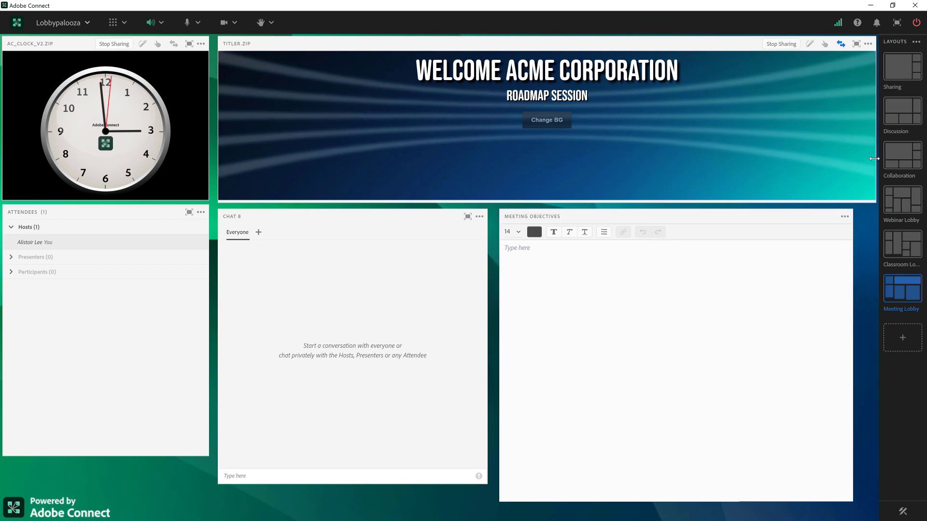
{"action": "left_click_drag", "start_coordinate": [875, 162], "coordinate": [851, 159]}
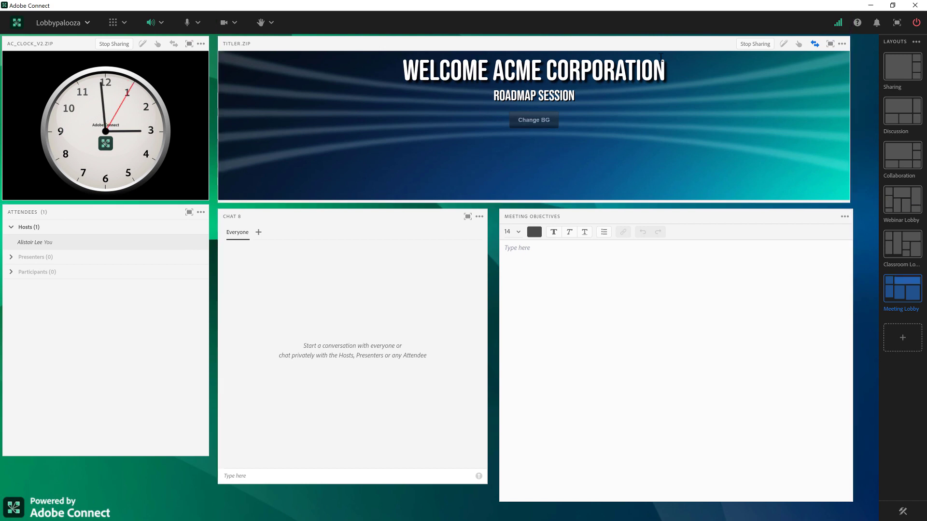
{"action": "left_click", "coordinate": [752, 351]}
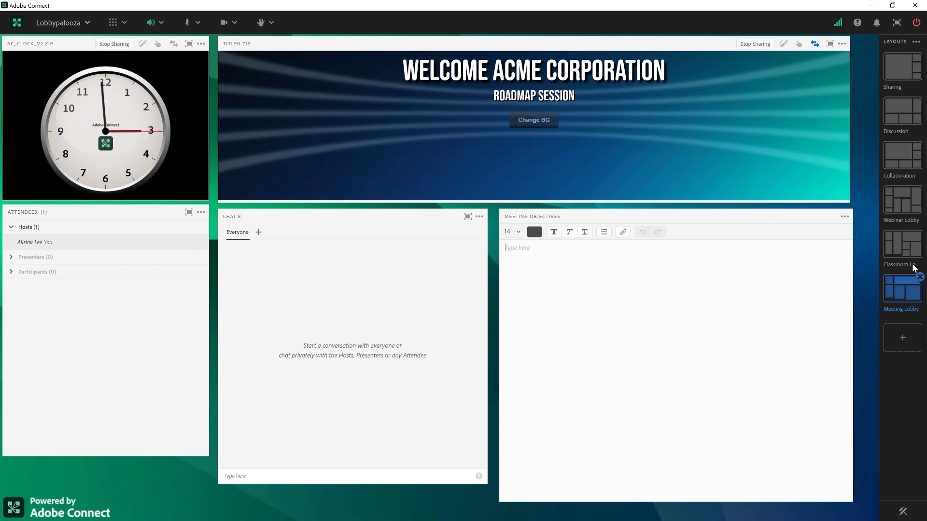
Review the finished Classroom Lobby layout and the Webinar Lobby layout
{"action": "left_click", "coordinate": [891, 252]}
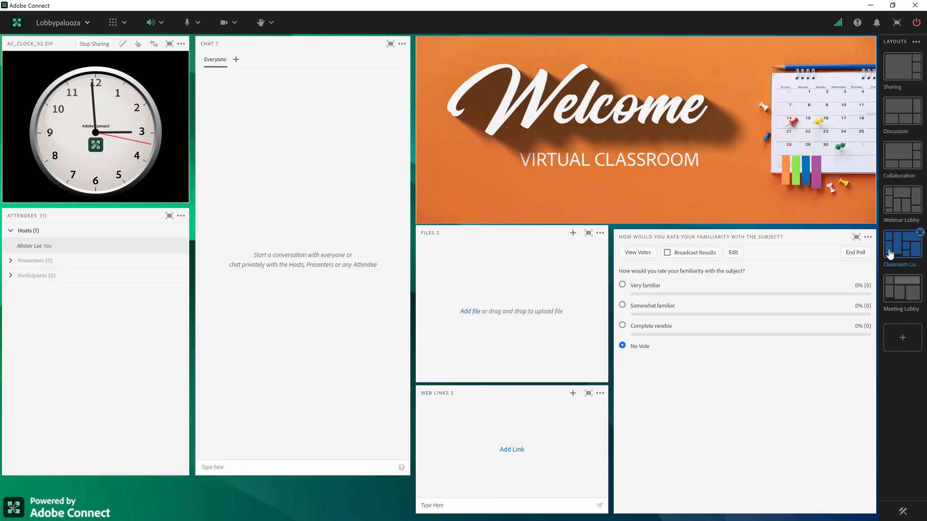
{"action": "left_click", "coordinate": [907, 214]}
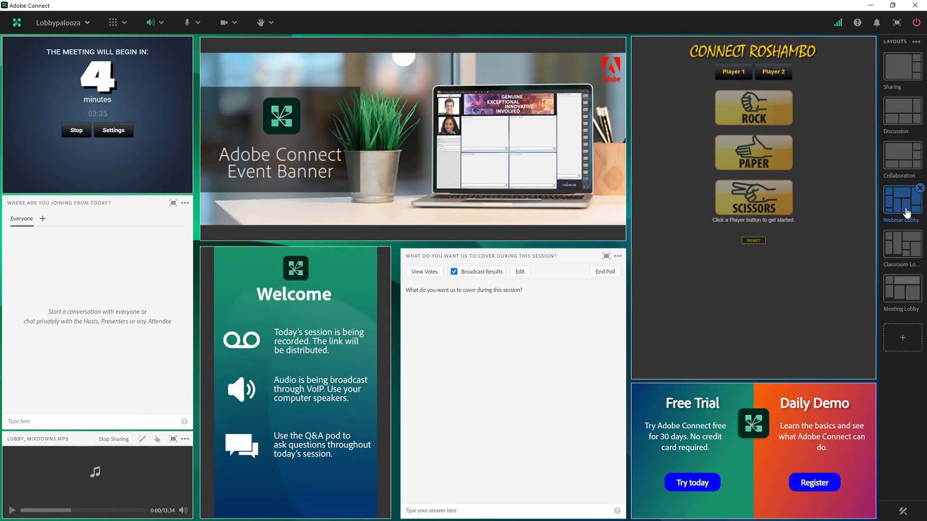